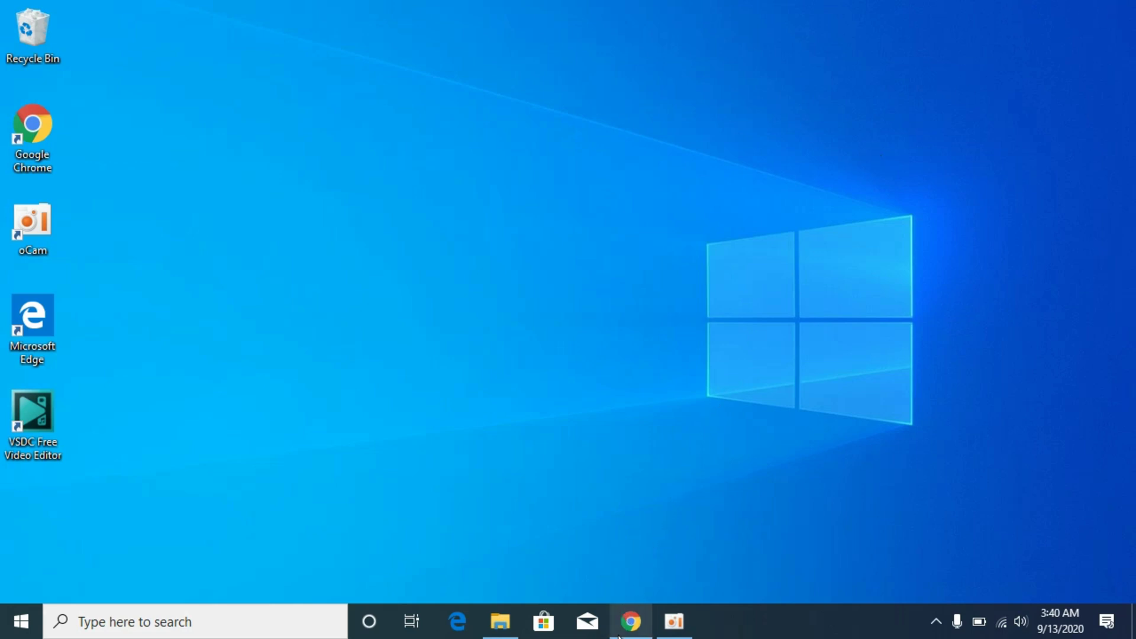
In Chrome, search Google for 'api-ms-win-crt-runtime-l1-1-0.dll download'.
left_click(631, 621)
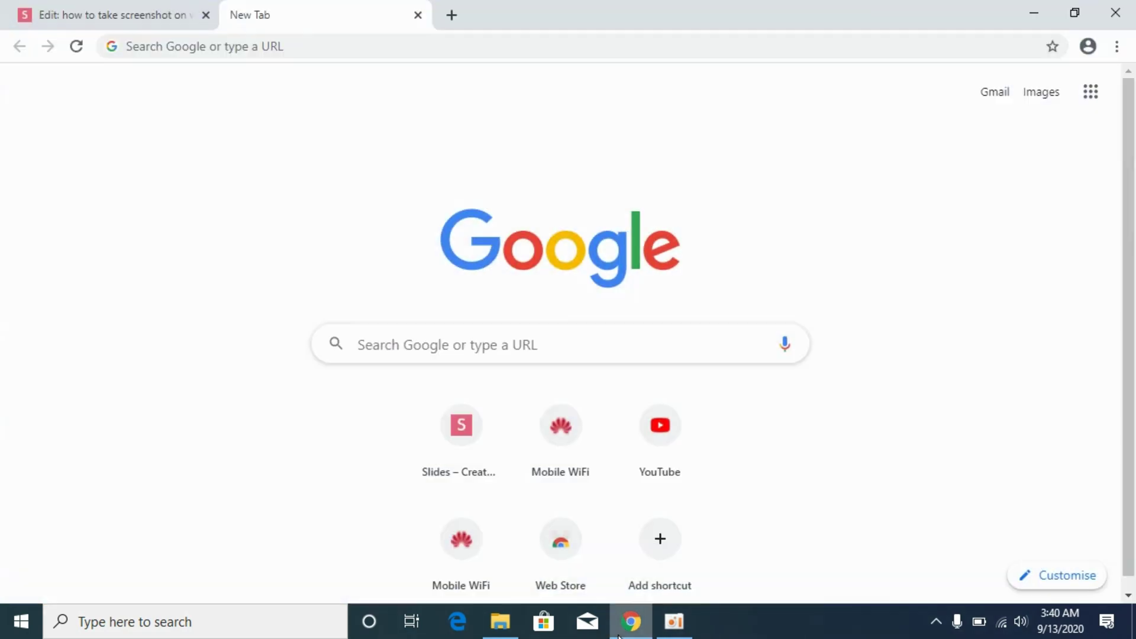
right_click(343, 52)
left_click(429, 169)
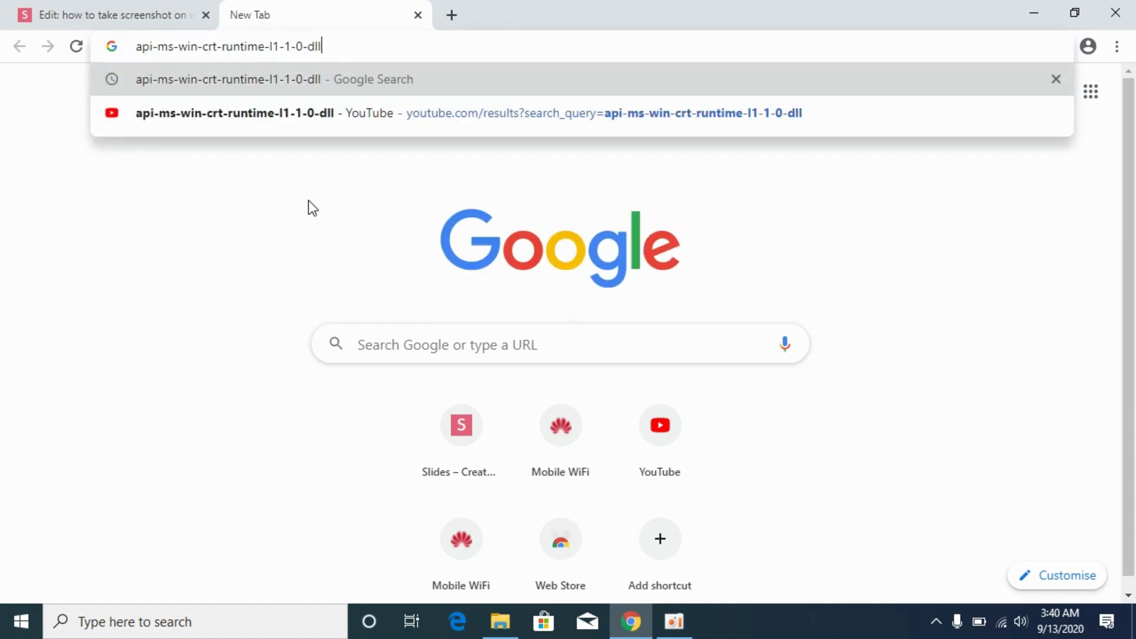
type("download")
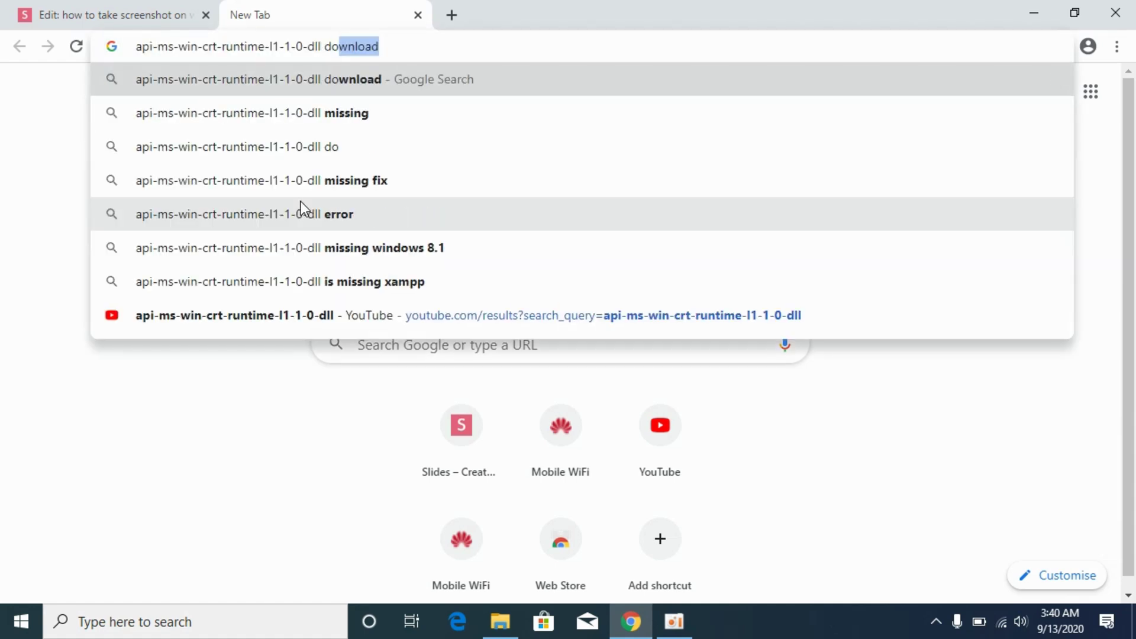
key("Return")
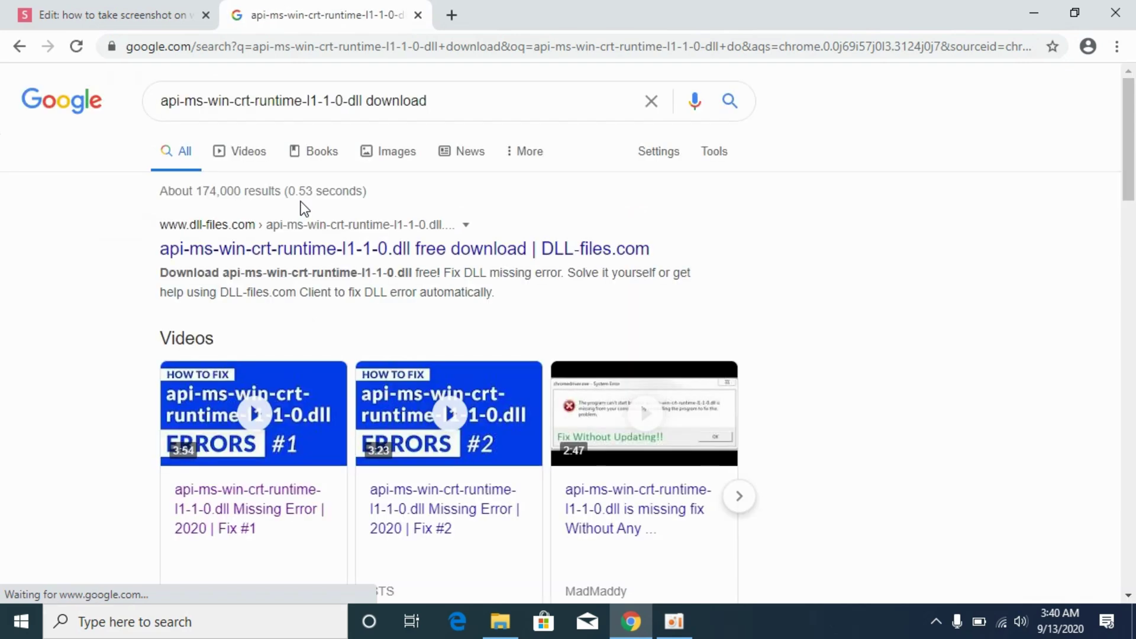
Open the STS Tutorial result and scroll to its Installation Instructions.
scroll(355, 219, "down", 5)
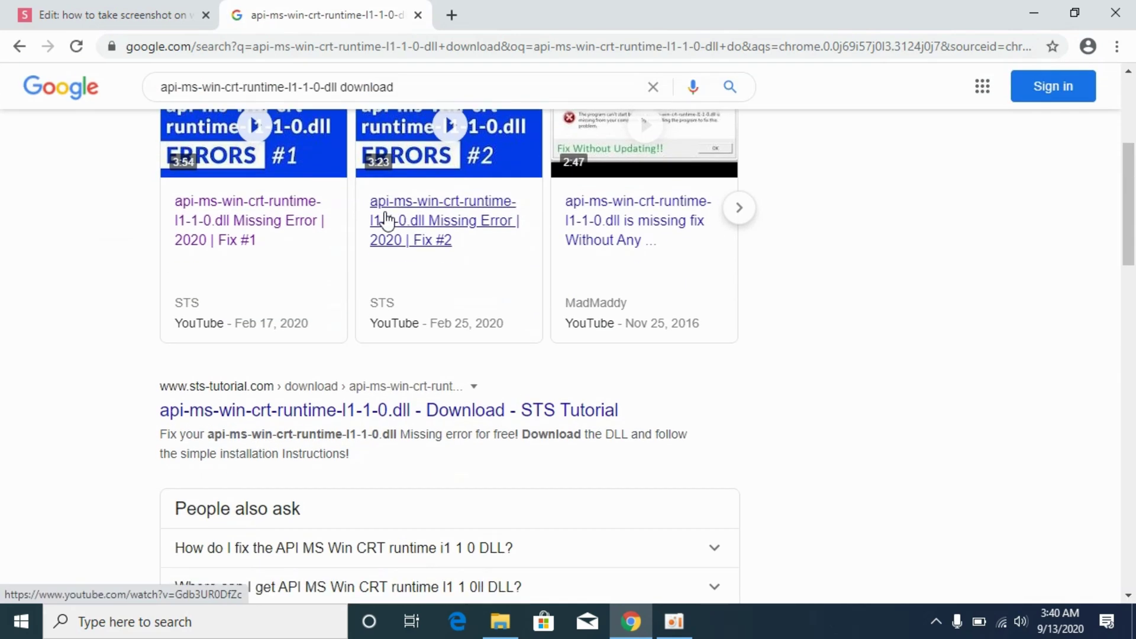
scroll(388, 220, "down", 1)
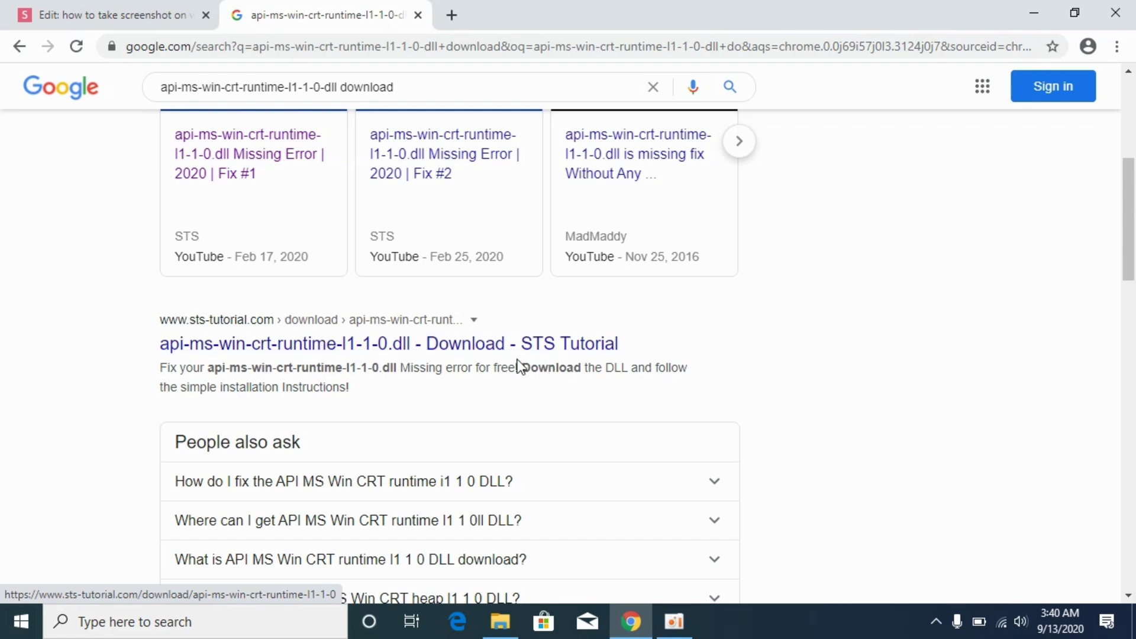
left_click(400, 349)
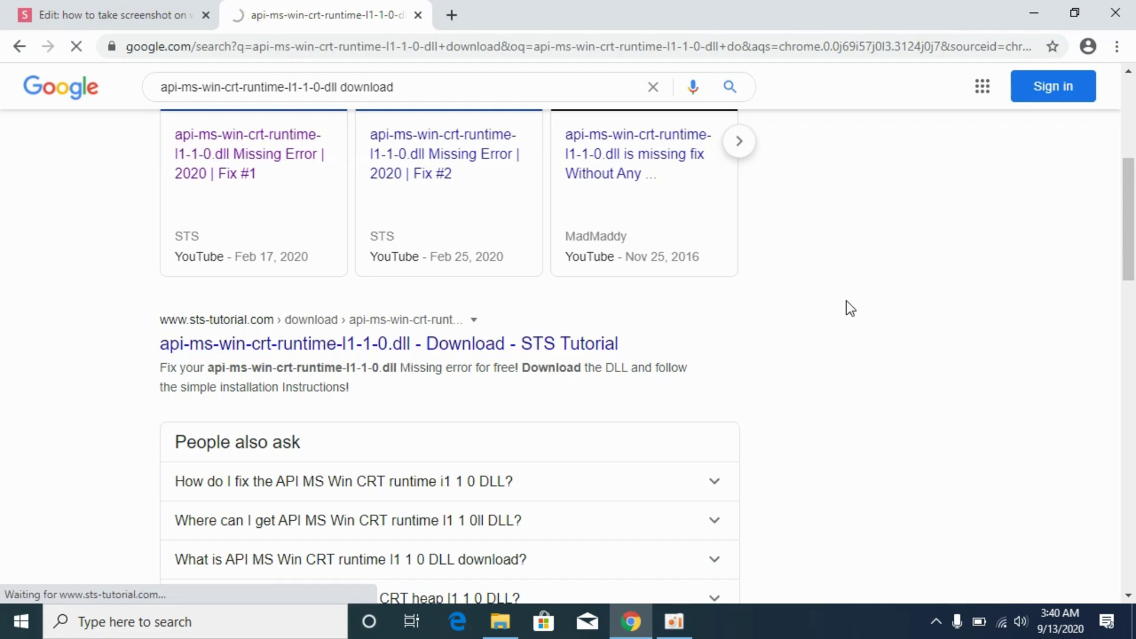
scroll(819, 301, "down", 5)
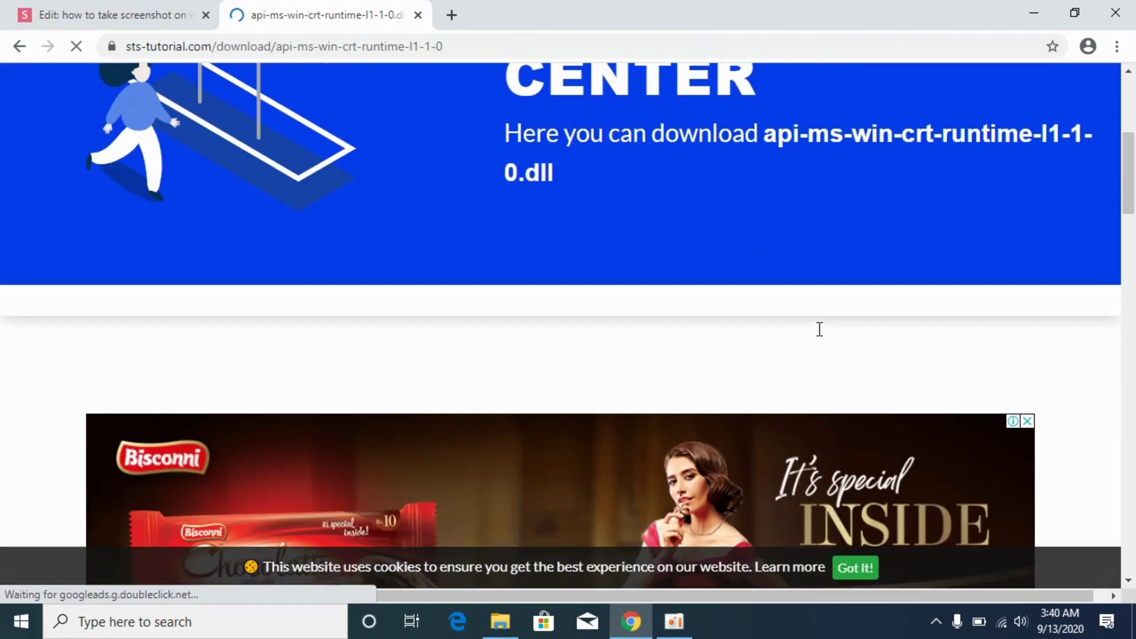
scroll(819, 329, "down", 10)
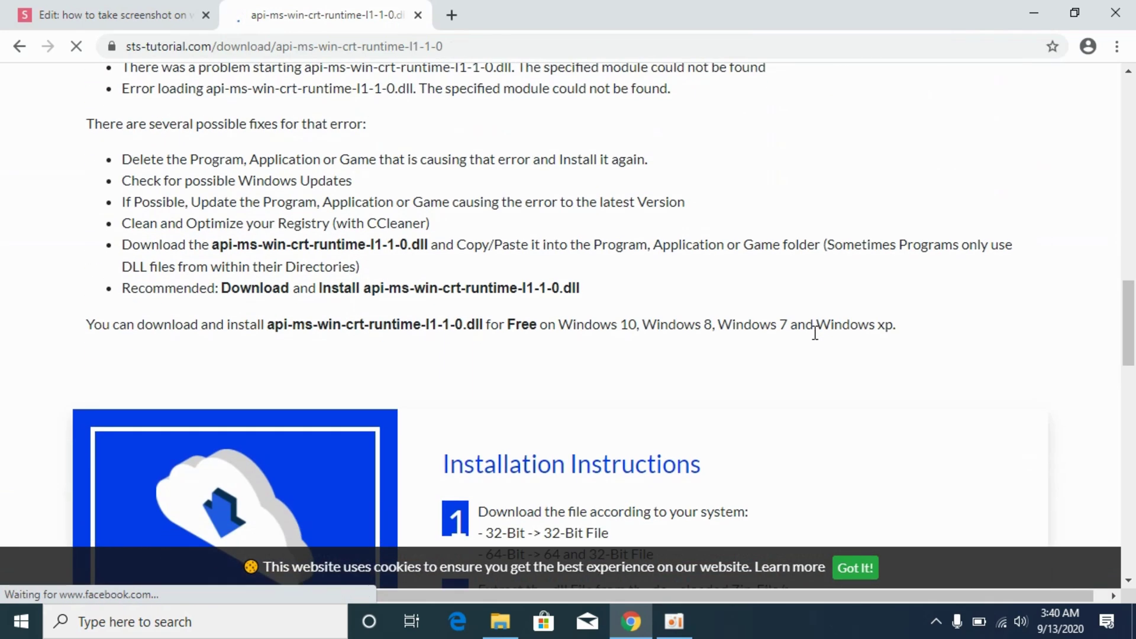
scroll(814, 333, "down", 5)
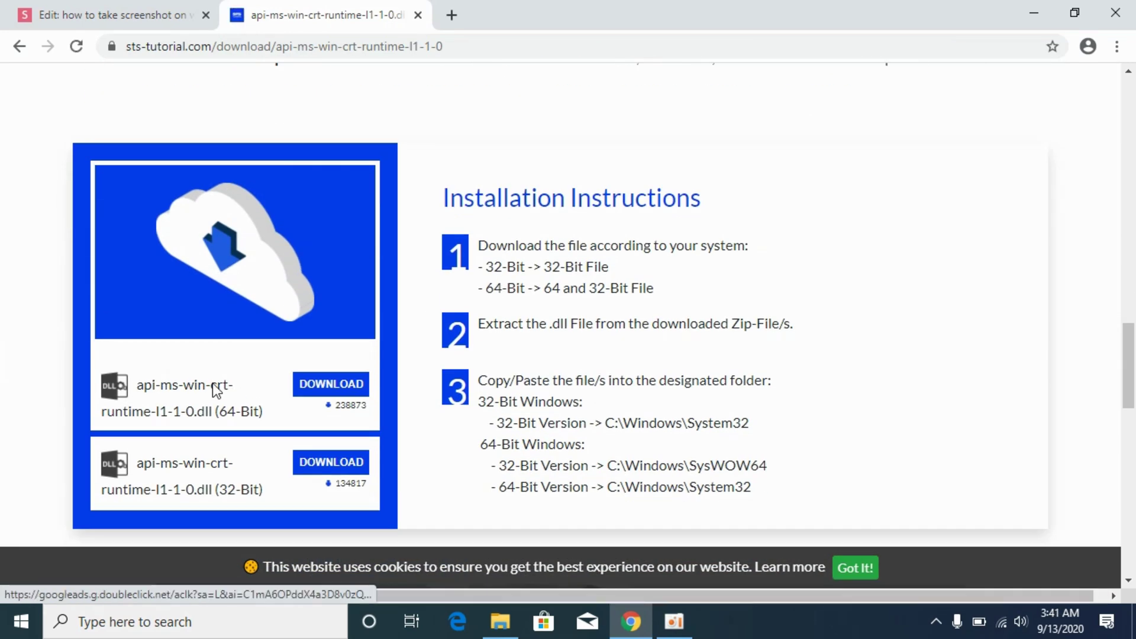
left_click(1050, 1)
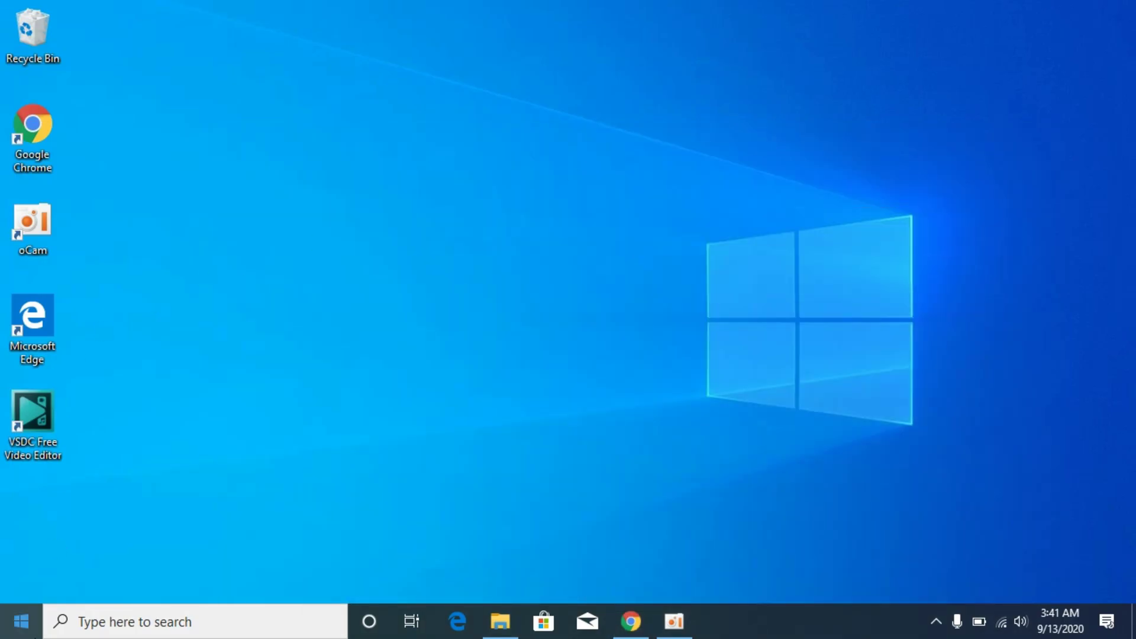
left_click(22, 622)
type("t")
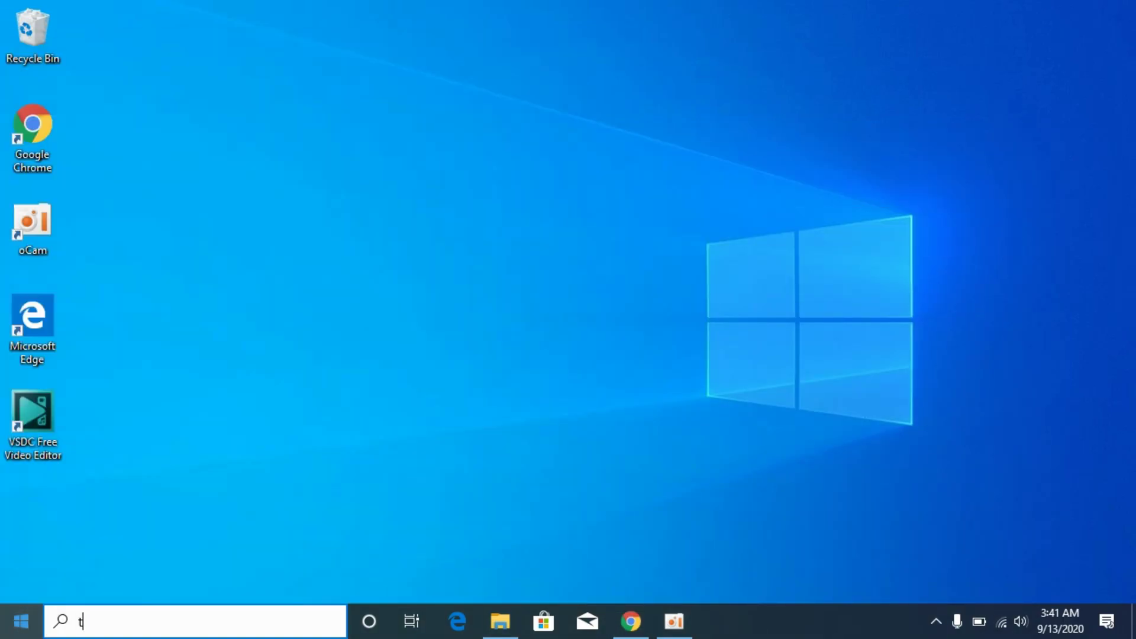
type("his")
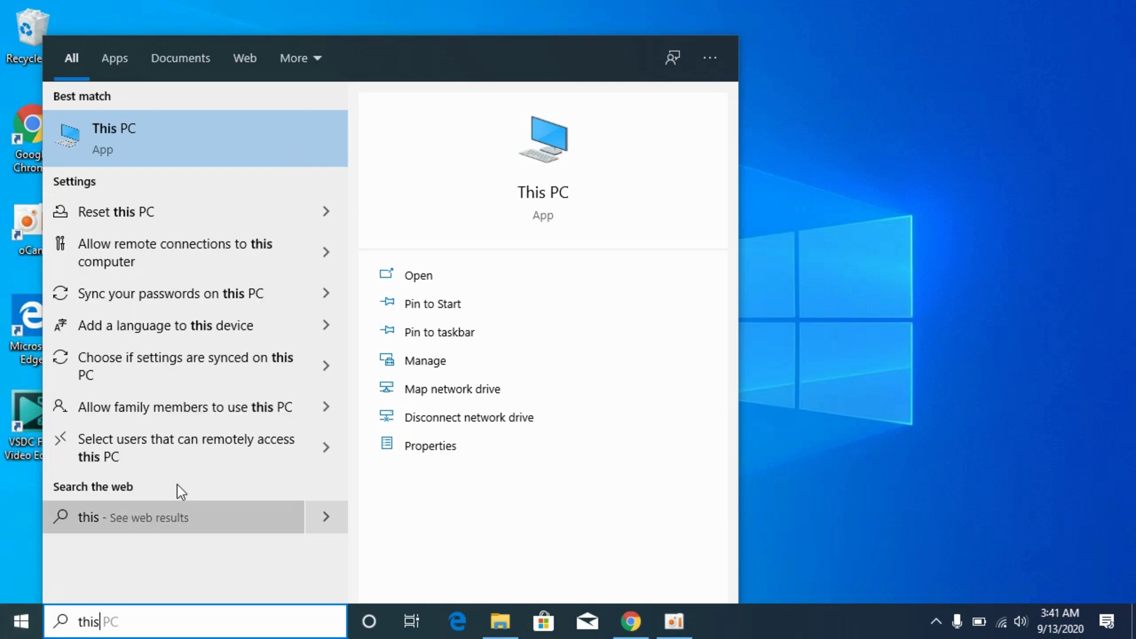
right_click(90, 130)
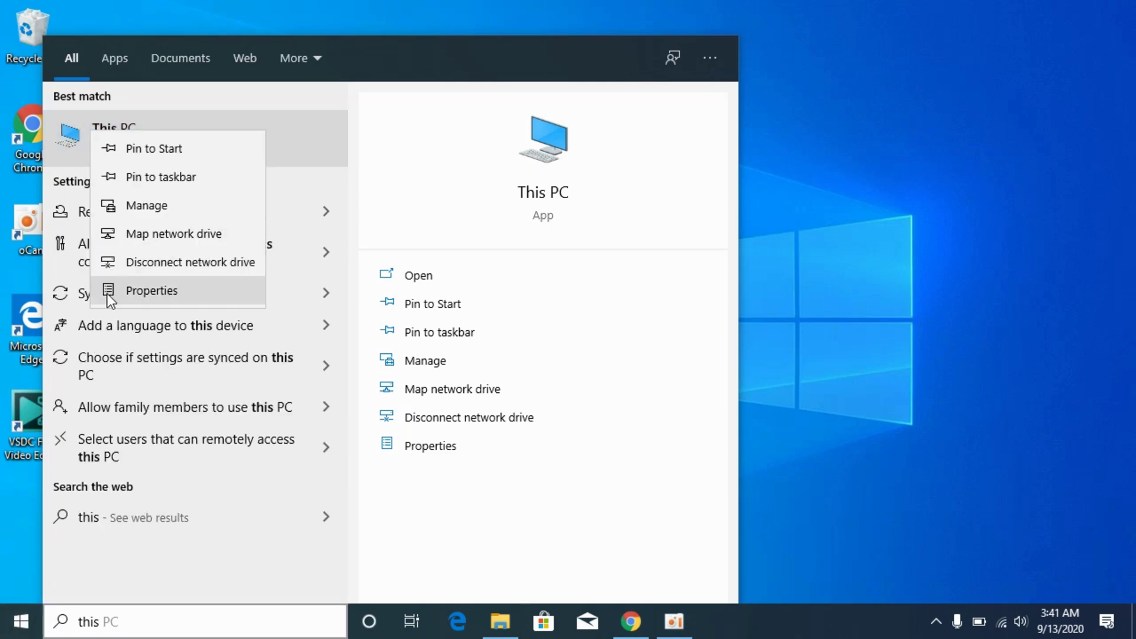
left_click(178, 290)
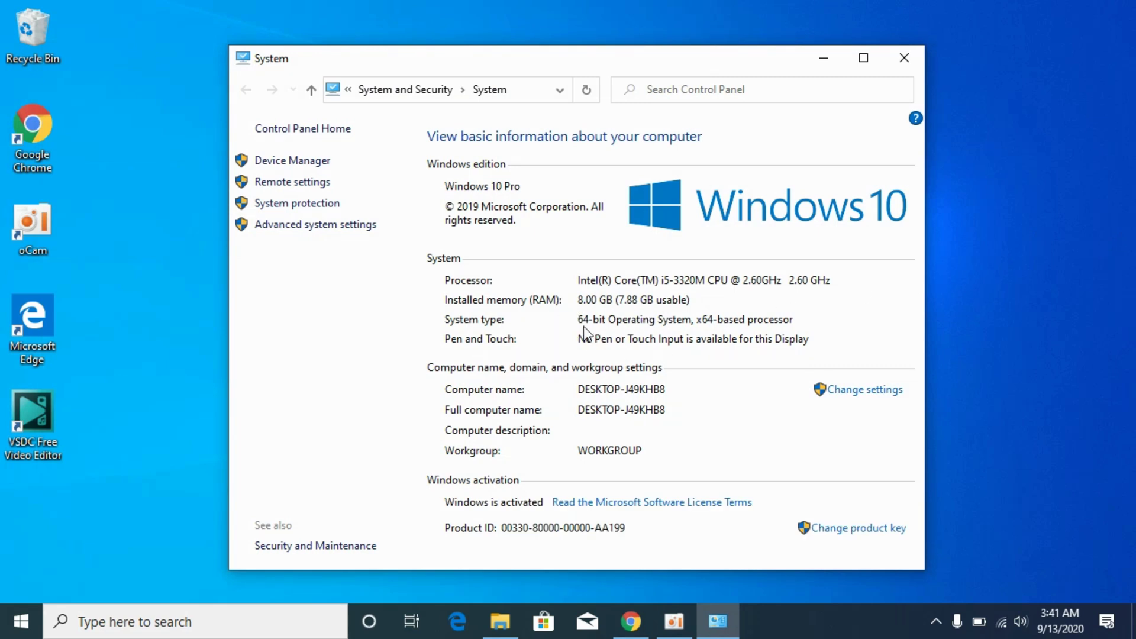
left_click(916, 58)
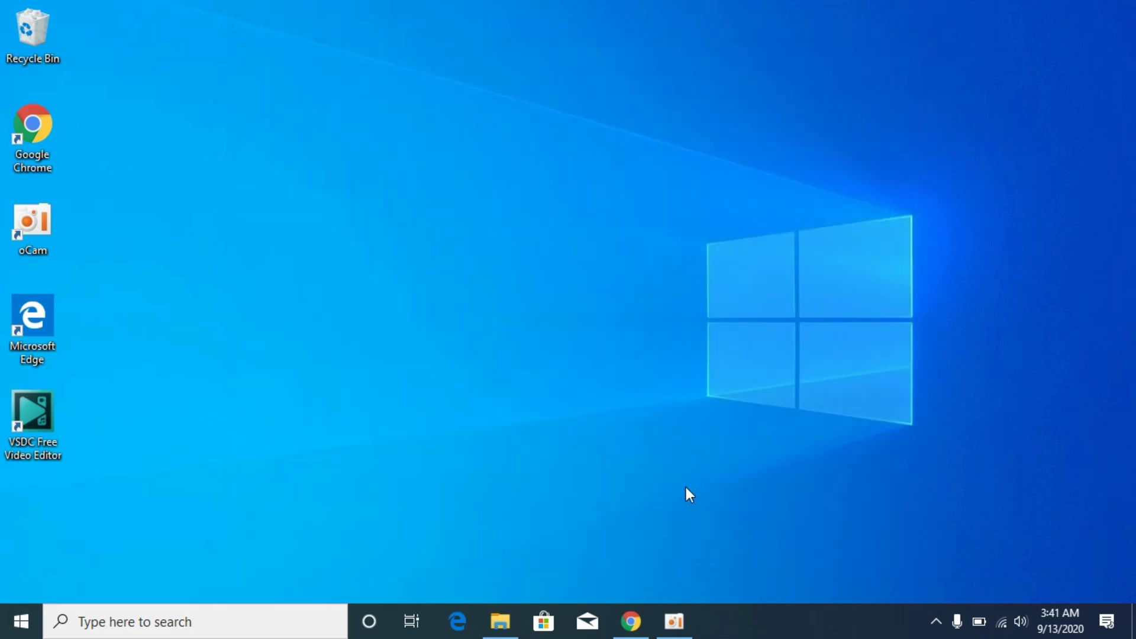
Download the 32-Bit api-ms-win-crt-runtime-l1-1-0.dll zip from the STS Tutorial page.
left_click(643, 635)
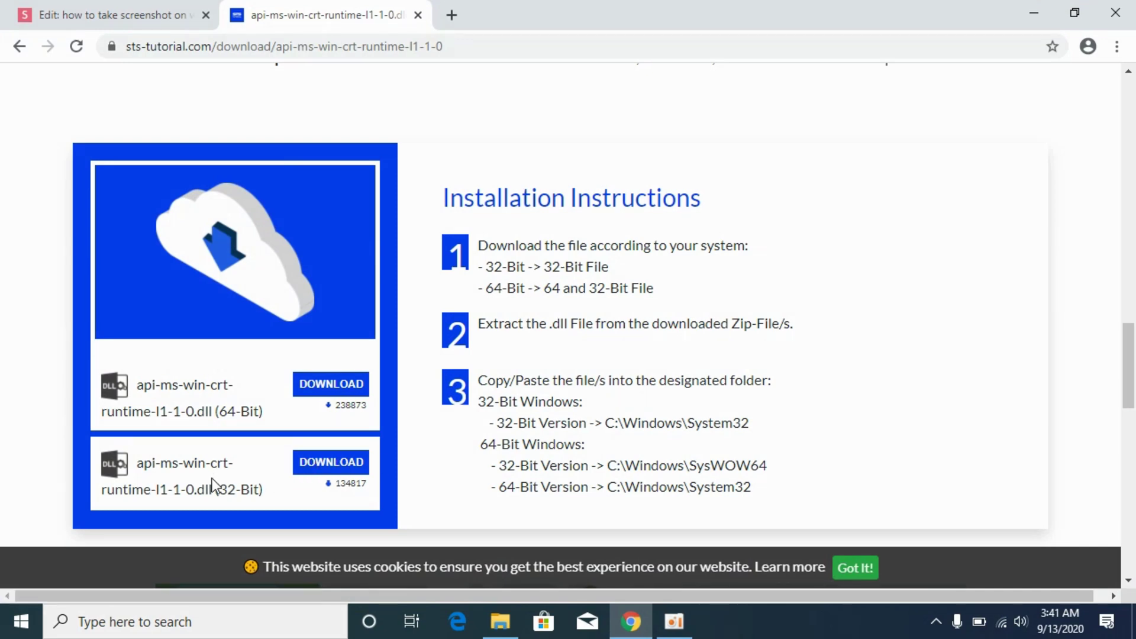
left_click(319, 462)
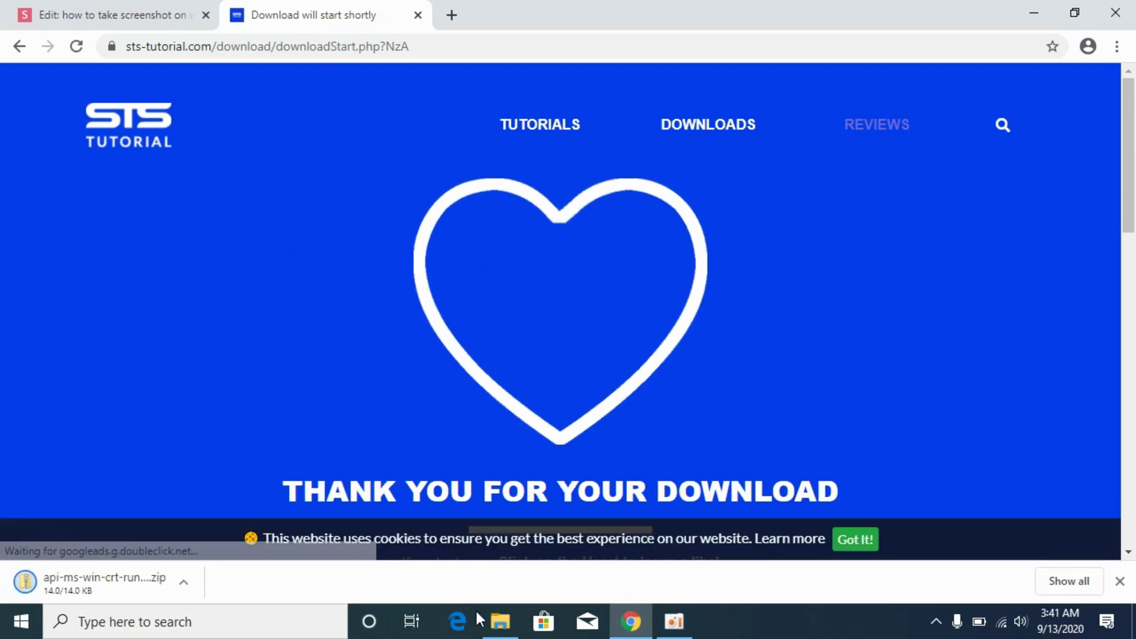
Open the 32-Bit zip in Downloads and copy api-ms-win-crt-runtime-l1-1-0.dll from its folder.
left_click(490, 628)
left_click(53, 146)
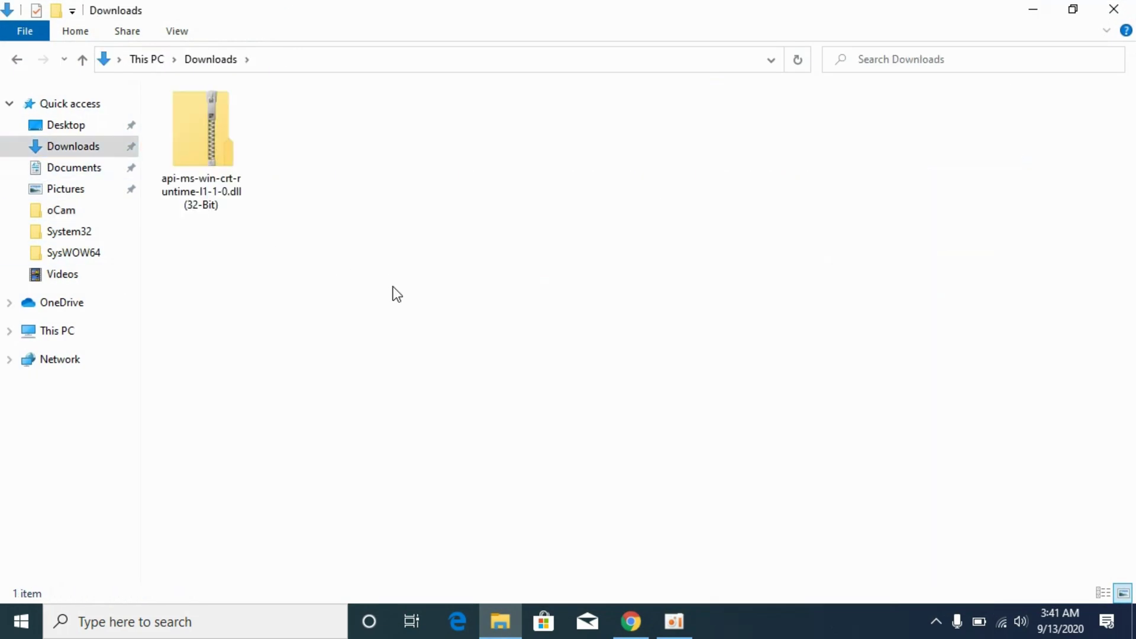
left_click(226, 151)
double_click(207, 152)
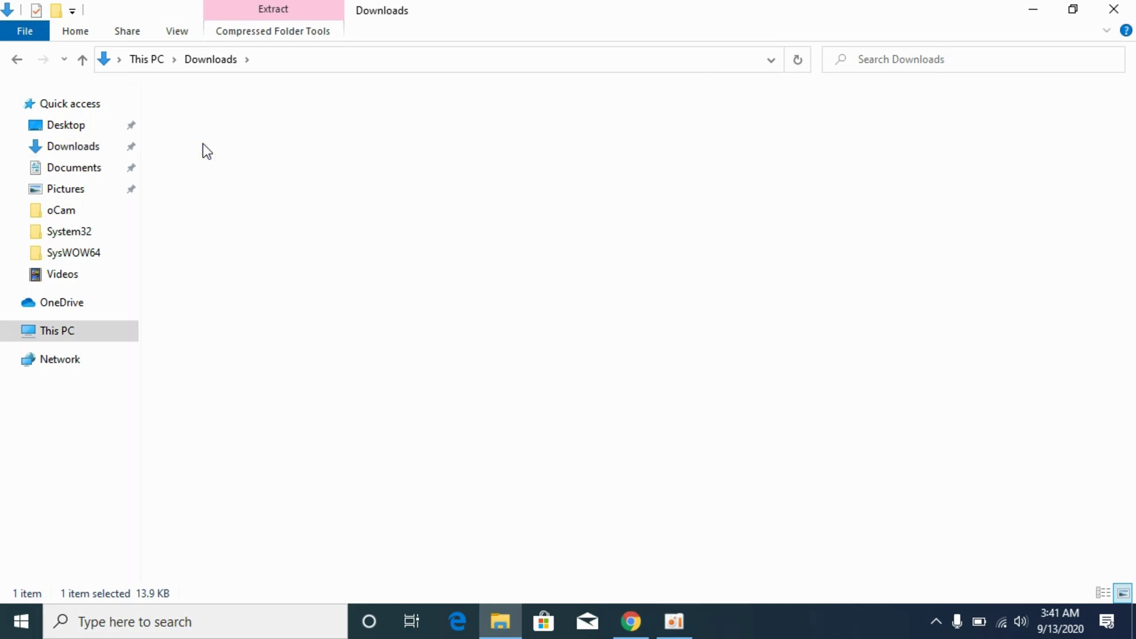
double_click(221, 135)
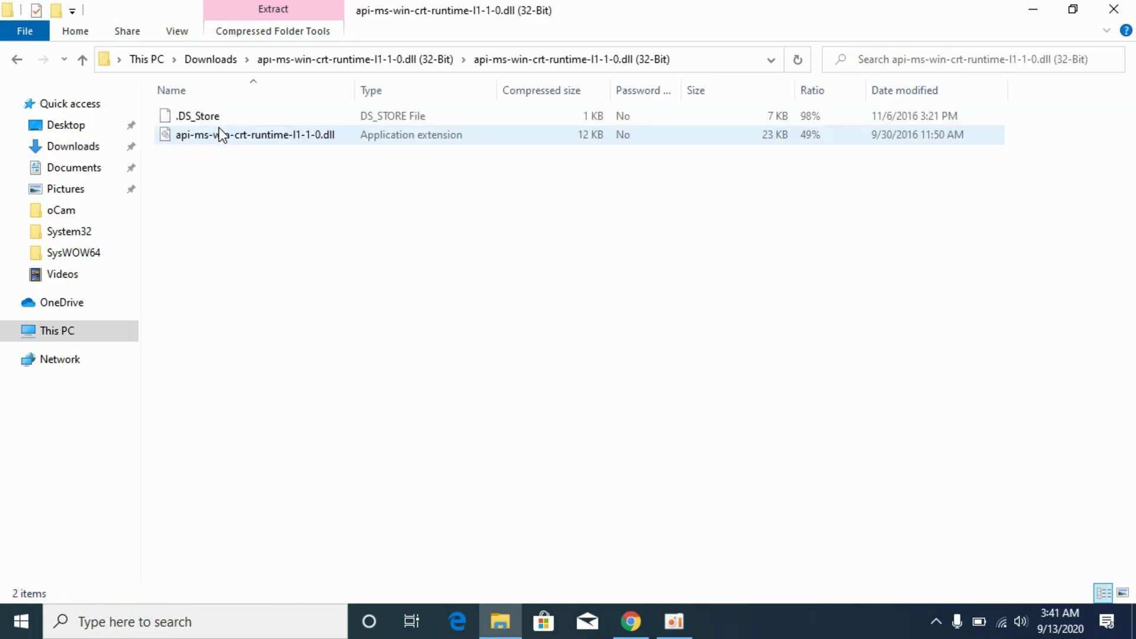
right_click(272, 136)
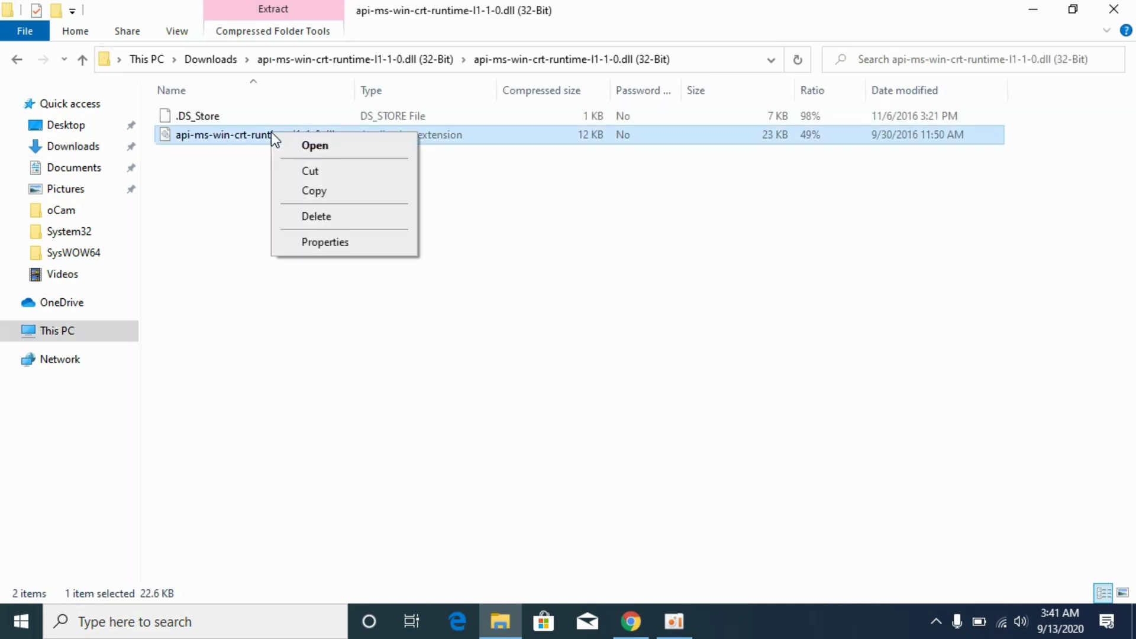
left_click(337, 188)
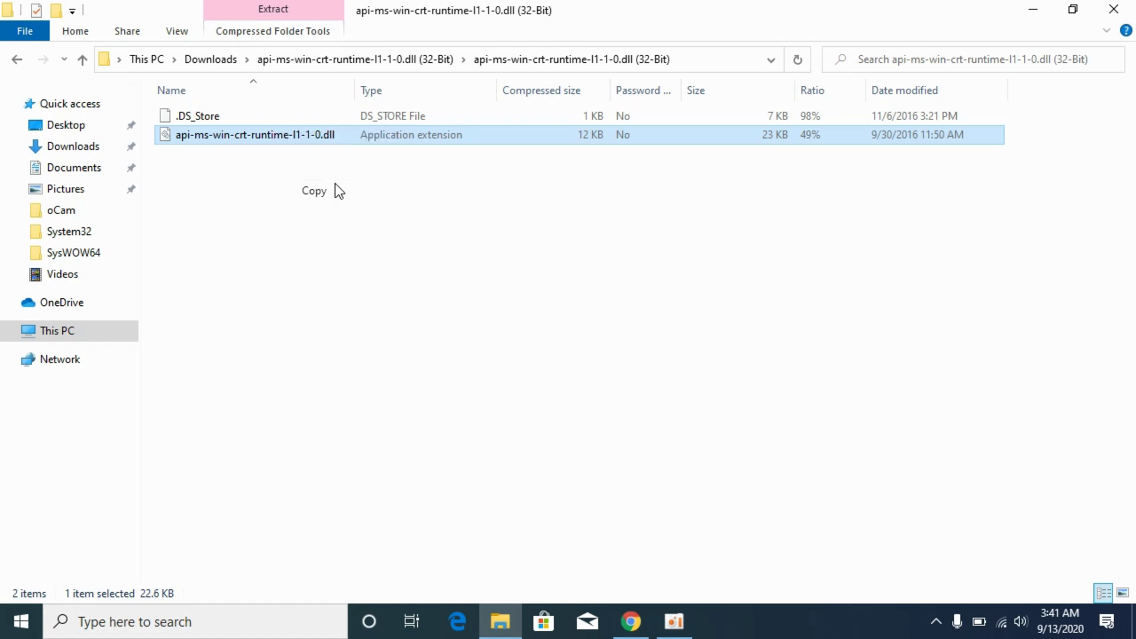
Browse from This PC to C:\Windows and select the SysWOW64 folder.
left_click(48, 335)
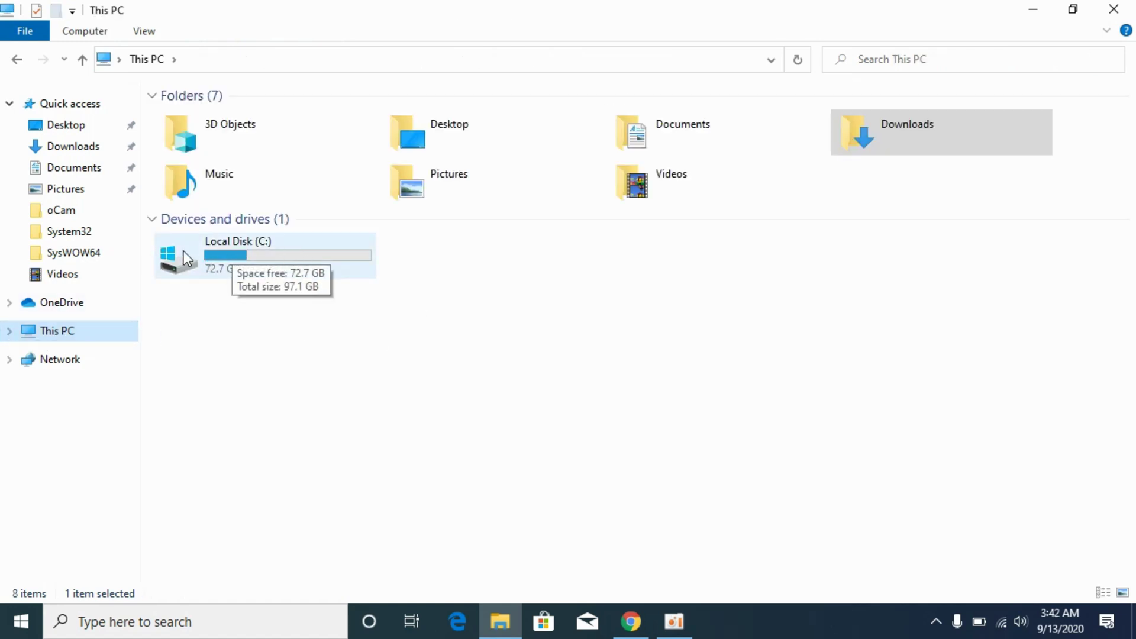
double_click(223, 253)
double_click(189, 211)
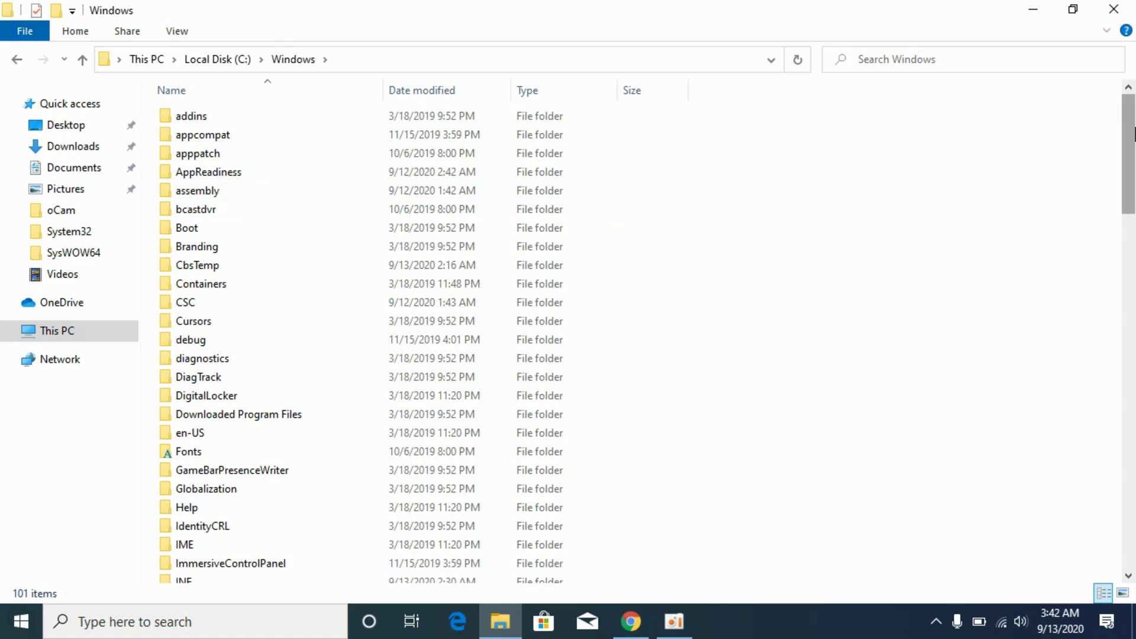
scroll(1132, 135, "down", 2)
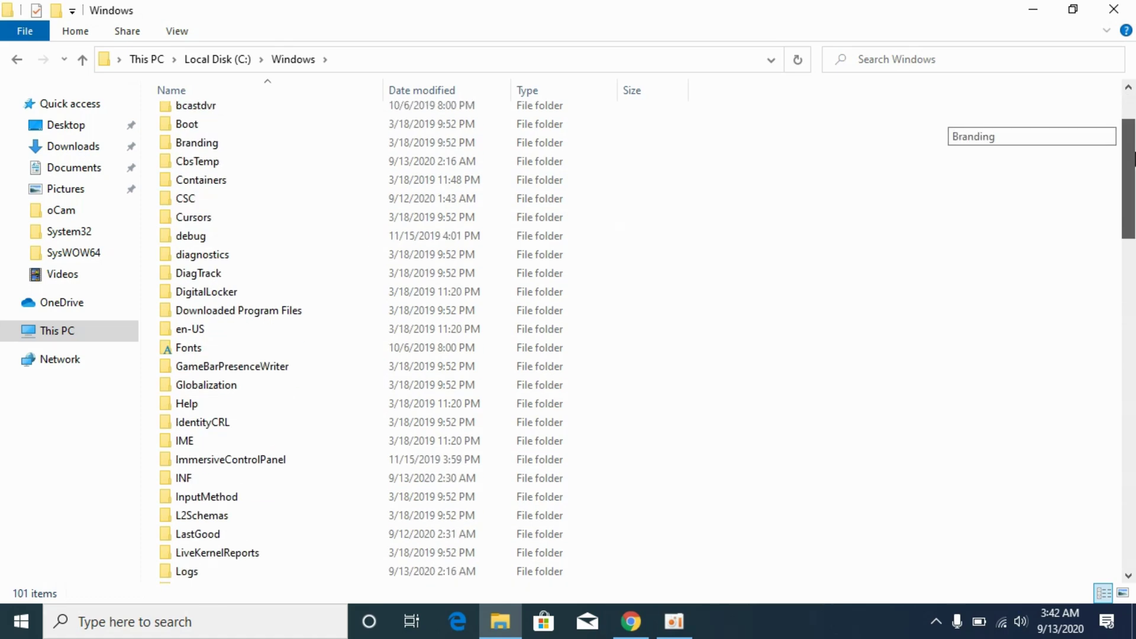
left_click_drag(1133, 159, 1096, 367)
left_click(203, 397)
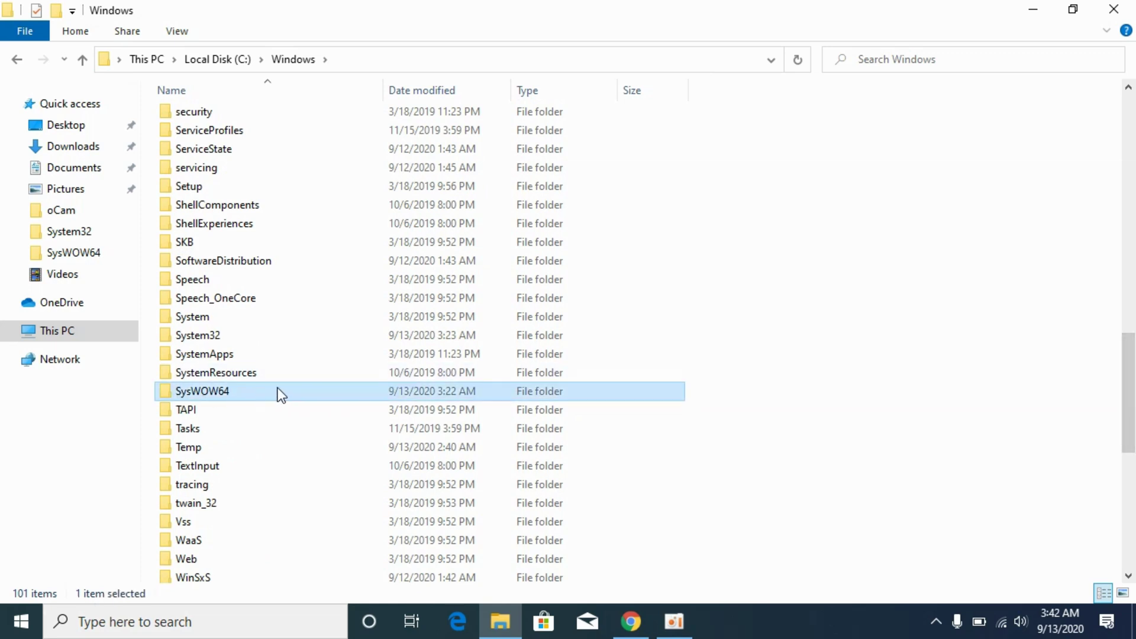
Paste the DLL into C:\Windows\SysWOW64 with administrator permission, then go back to Windows.
double_click(245, 393)
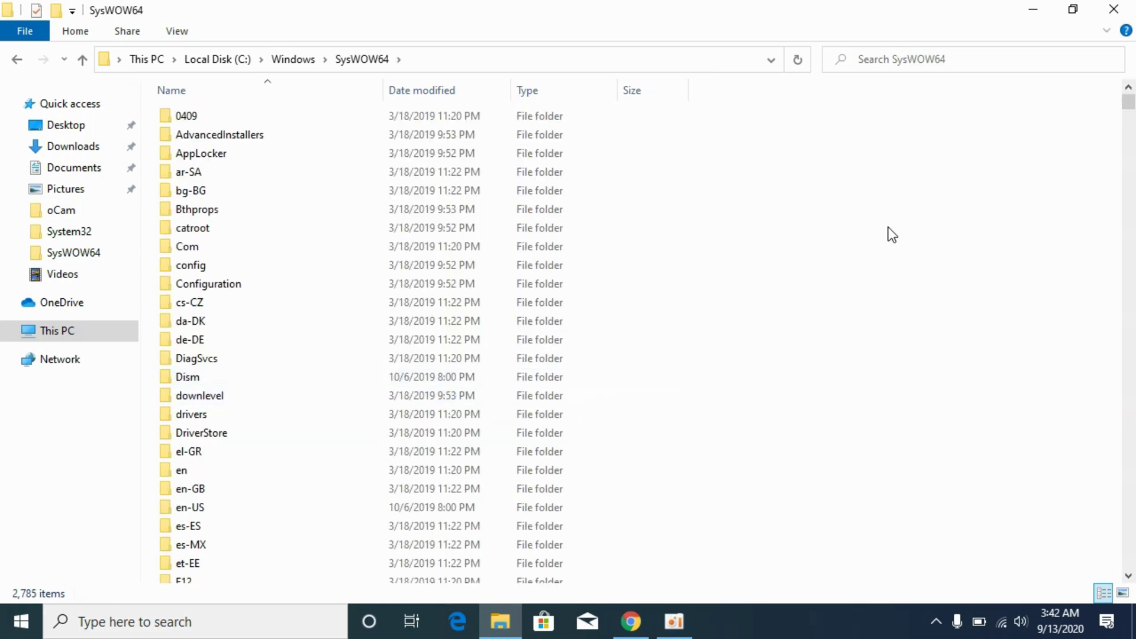
right_click(954, 226)
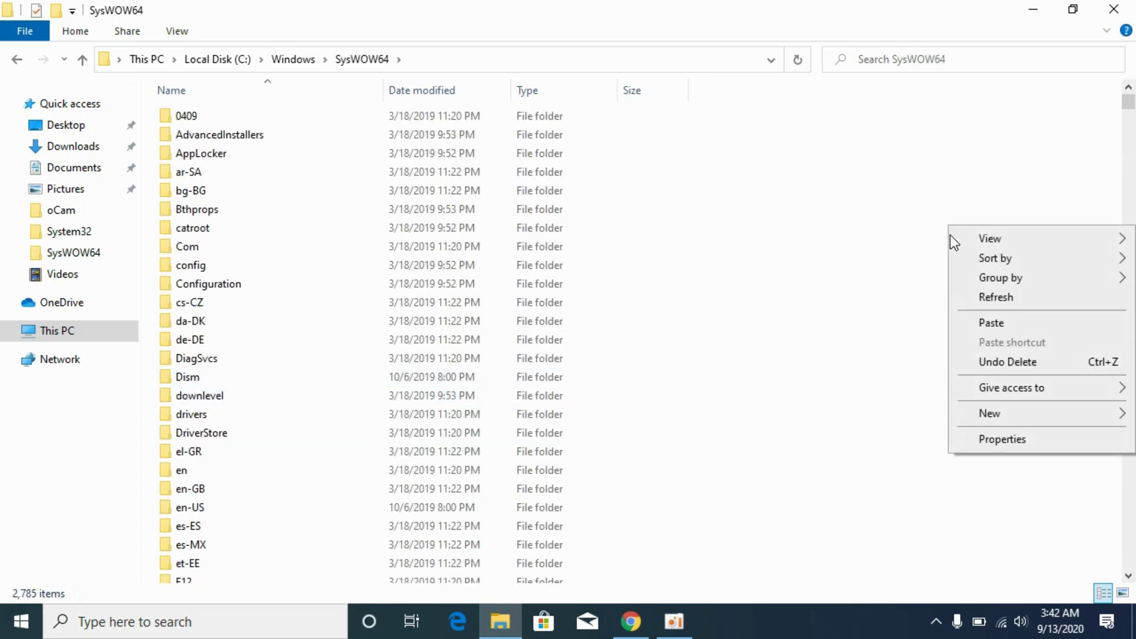
left_click(981, 314)
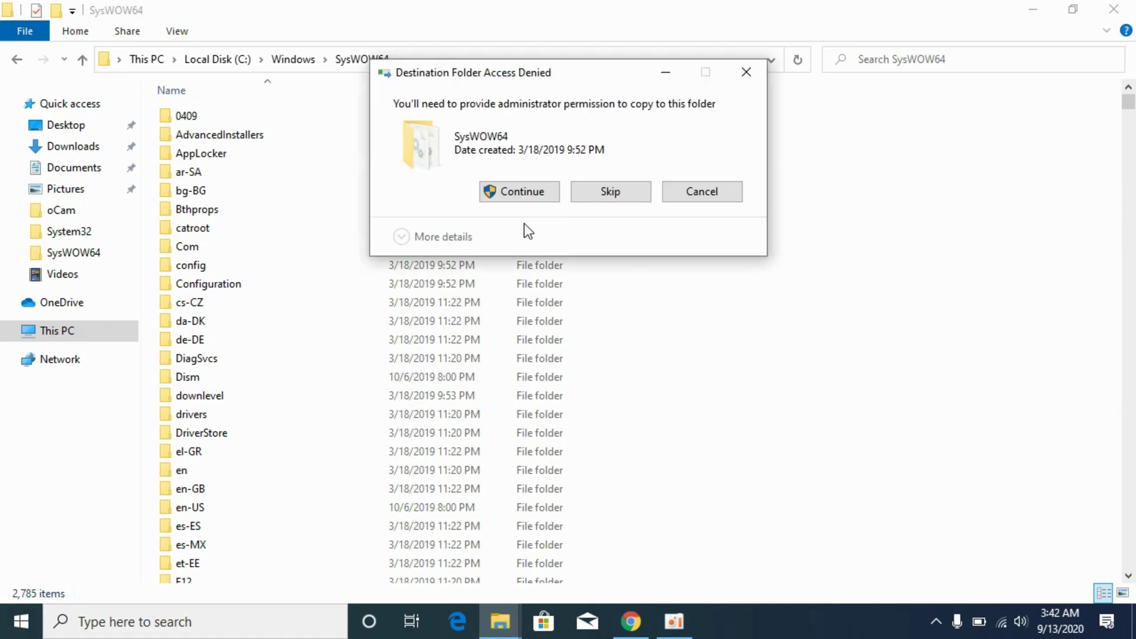
left_click(523, 189)
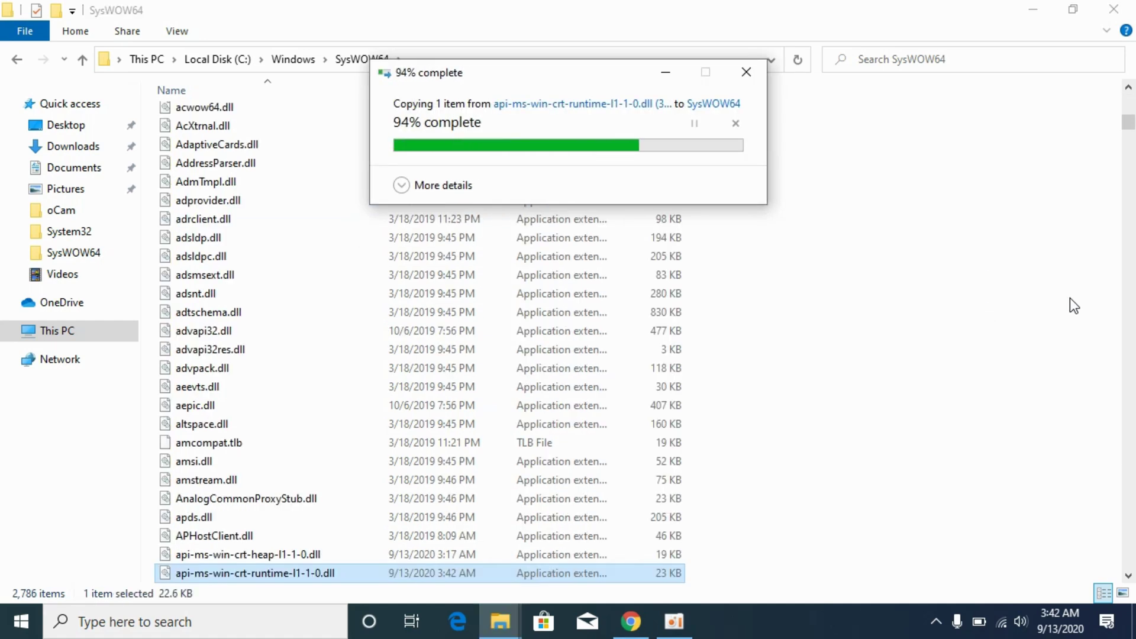
left_click(17, 59)
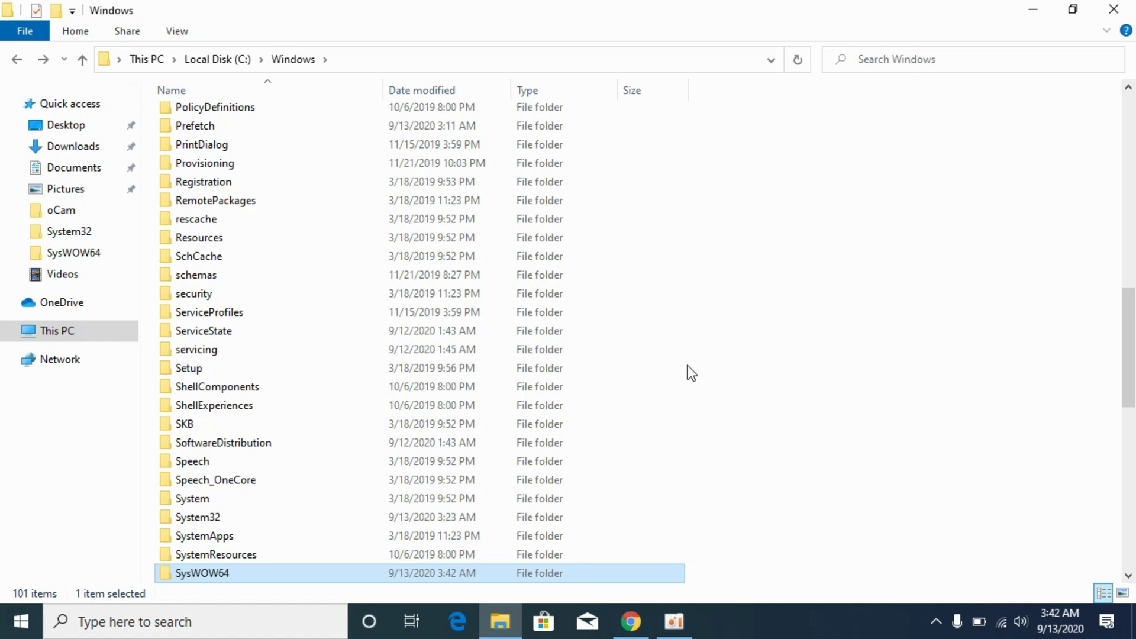
Download the 64-bit api-ms-win-crt-runtime-l1-1-0.dll zip in Chrome, then return to File Explorer.
left_click(632, 621)
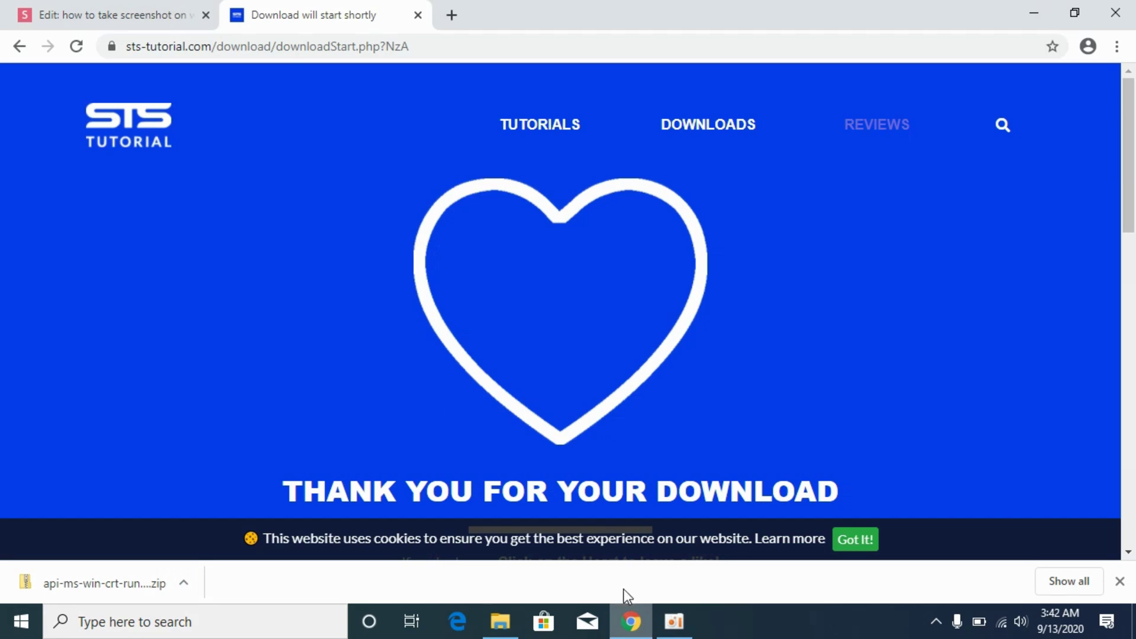
left_click(18, 48)
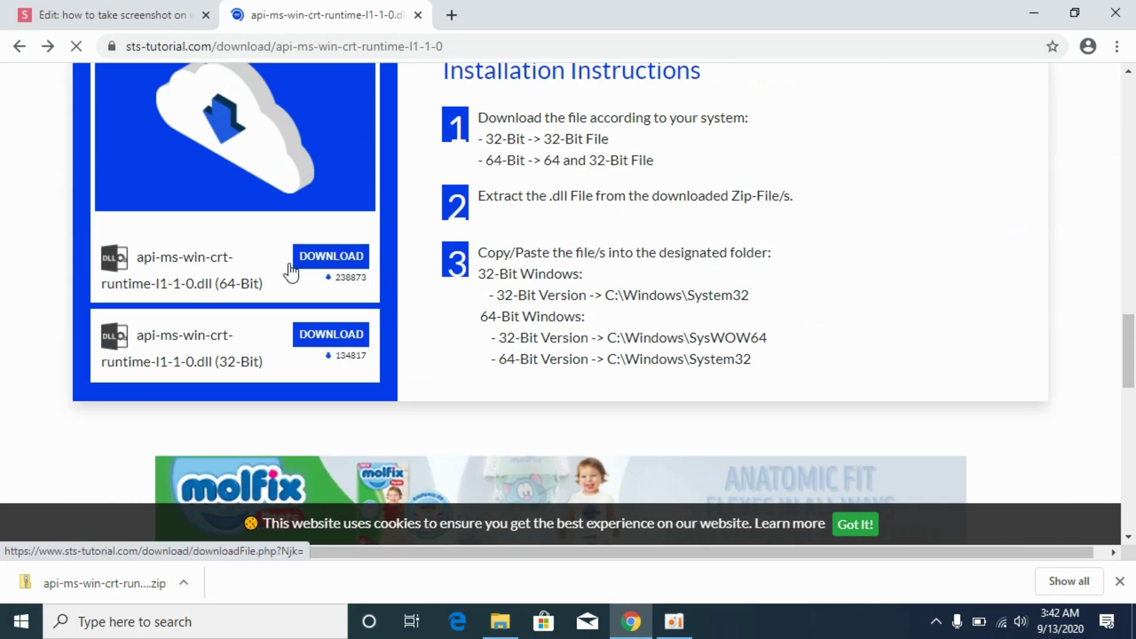
left_click(343, 261)
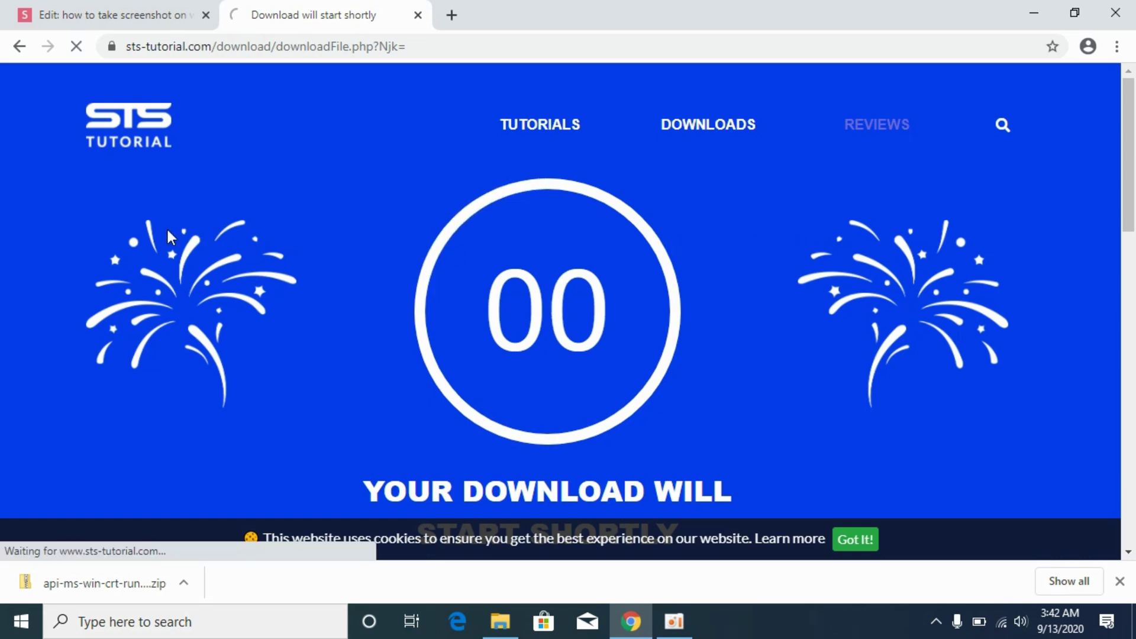
left_click(12, 47)
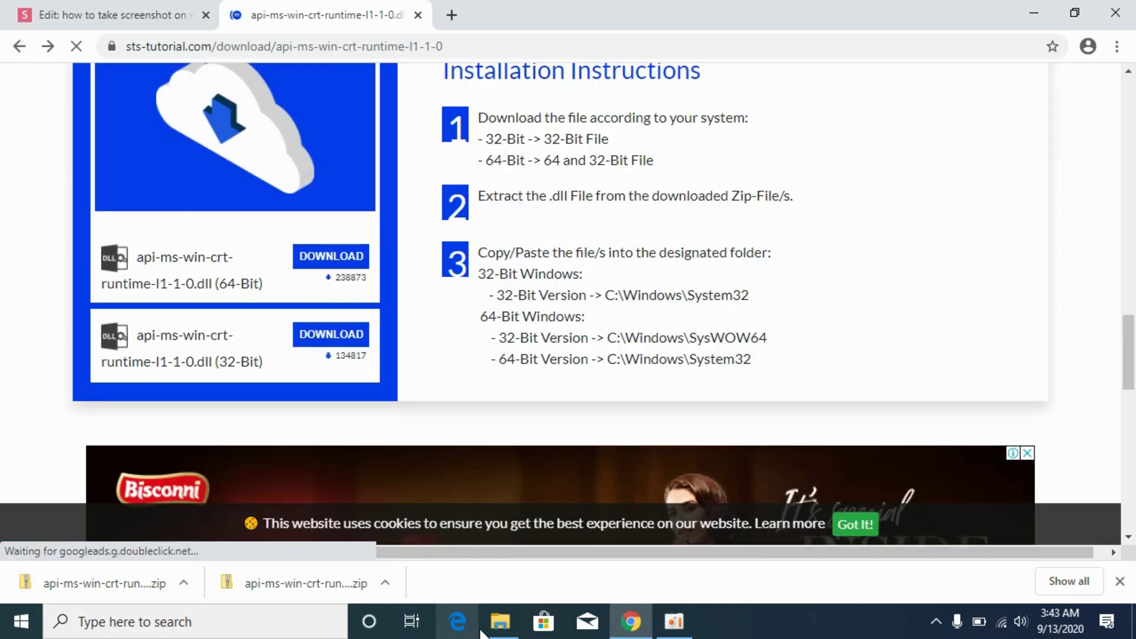
left_click(500, 622)
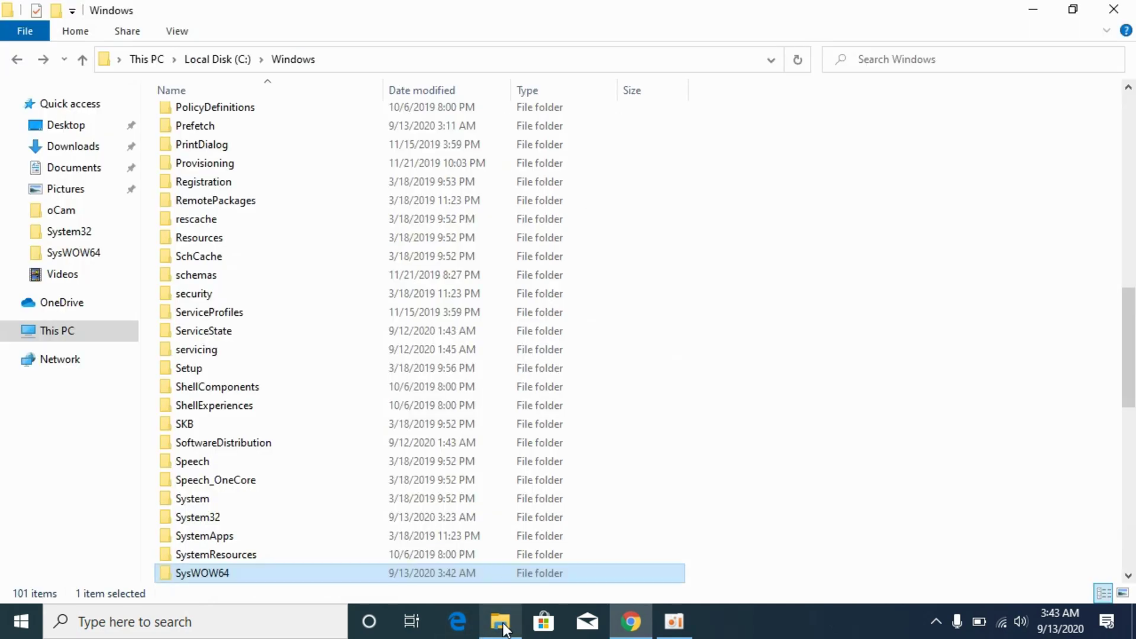
Open Downloads in a new window and copy the DLL from the 32-bit zip.
right_click(53, 151)
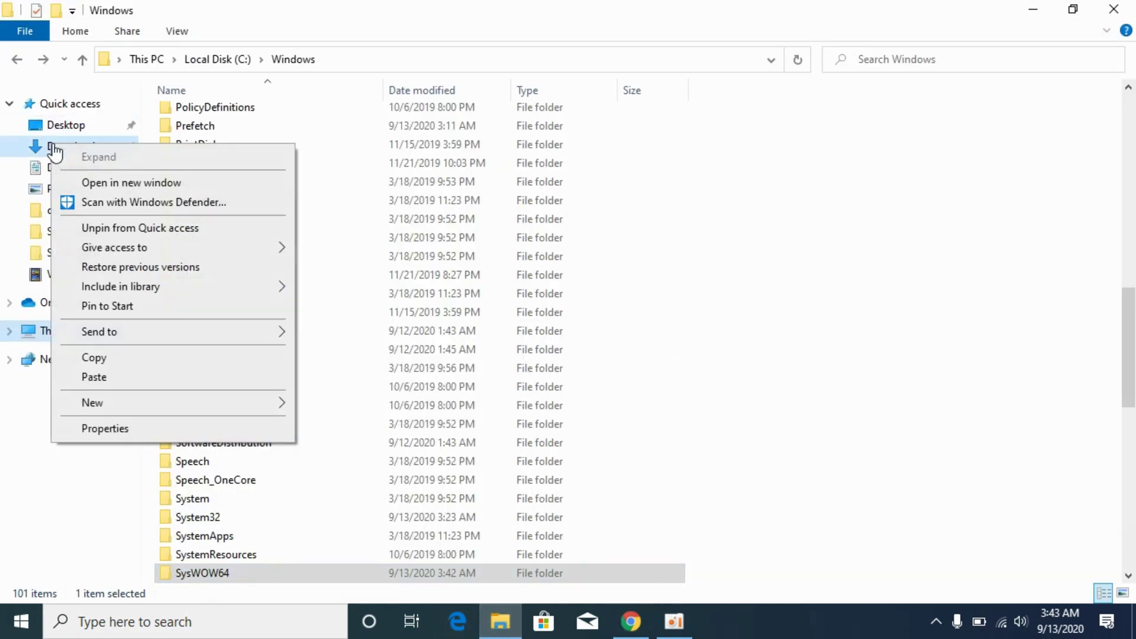
left_click(113, 186)
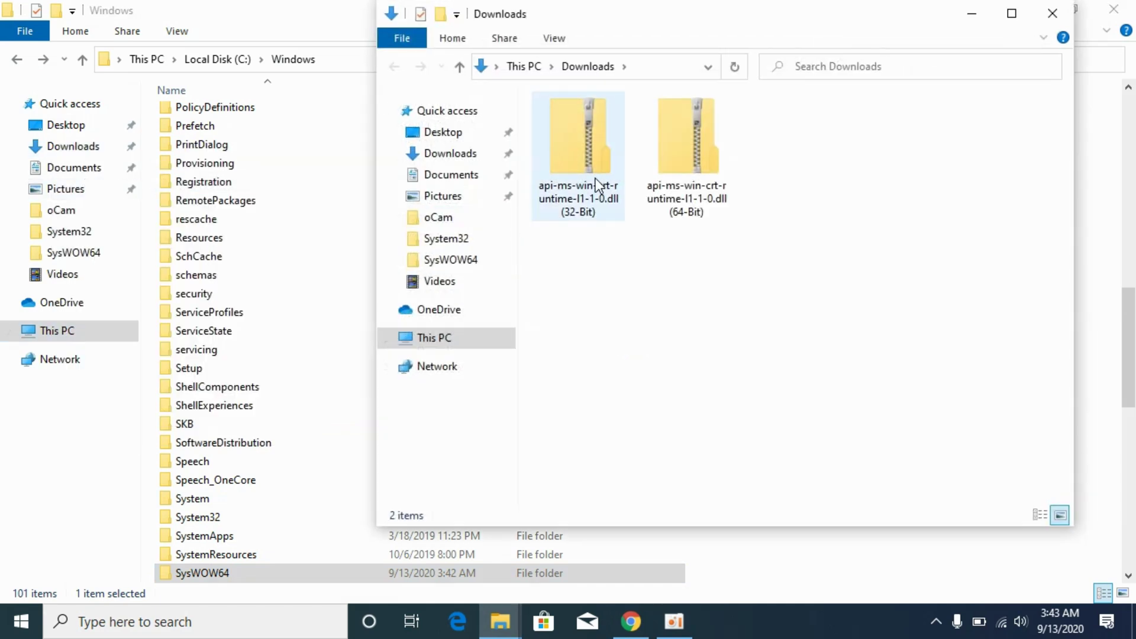
left_click(688, 139)
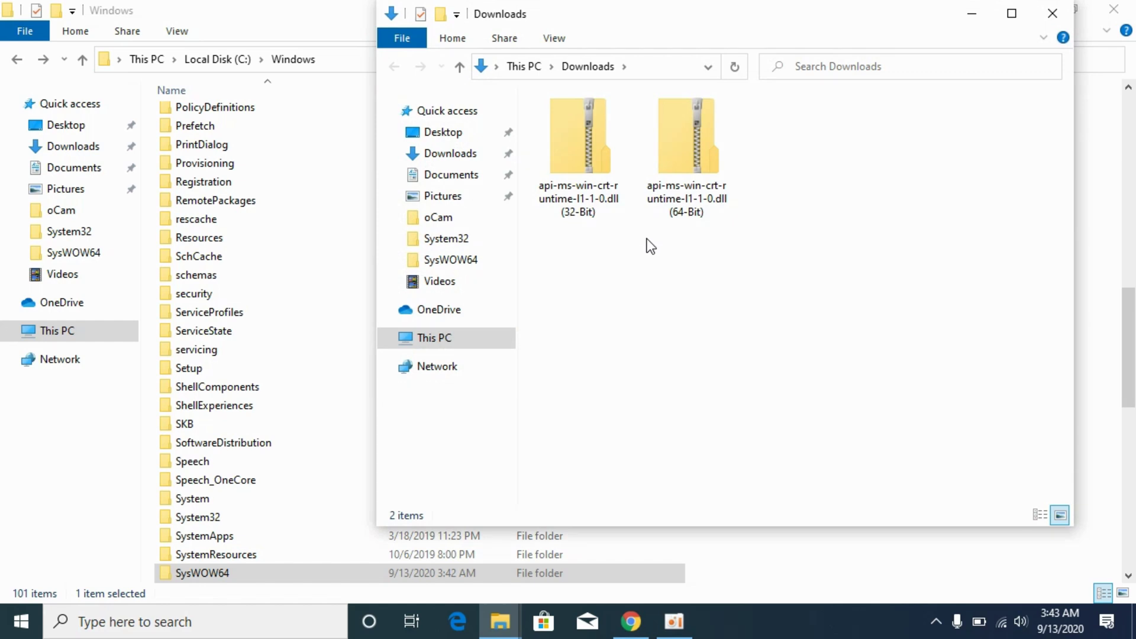
double_click(579, 161)
double_click(554, 145)
right_click(555, 147)
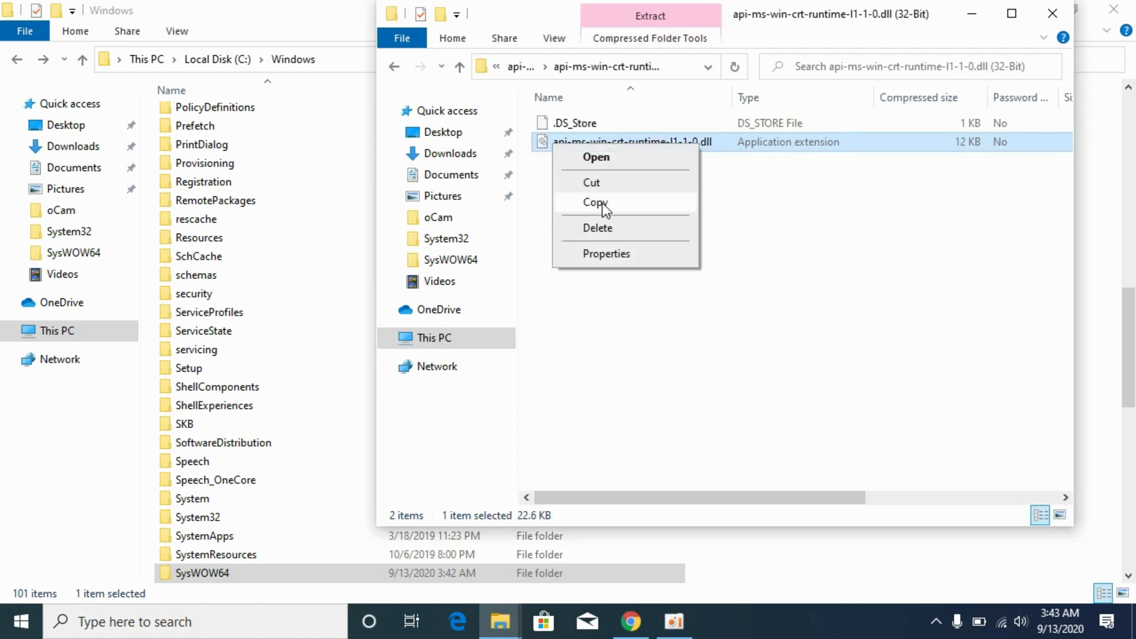
left_click(602, 204)
Paste the DLL into SysWOW64, replacing the existing file, then return to C:\Windows.
left_click(252, 33)
scroll(395, 317, "down", 3)
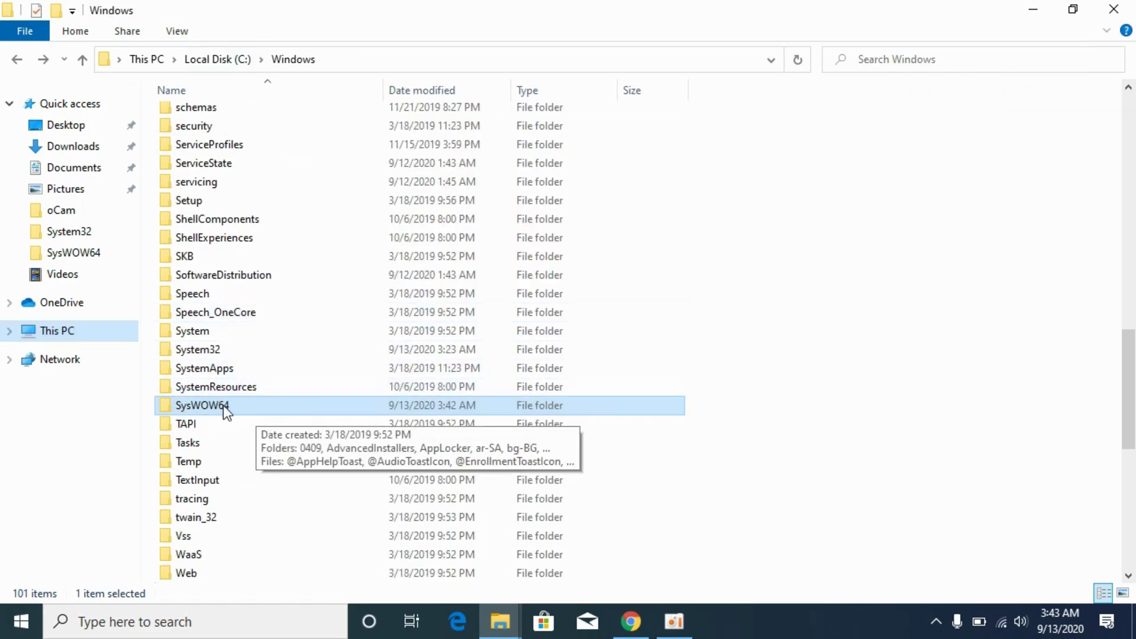
double_click(230, 405)
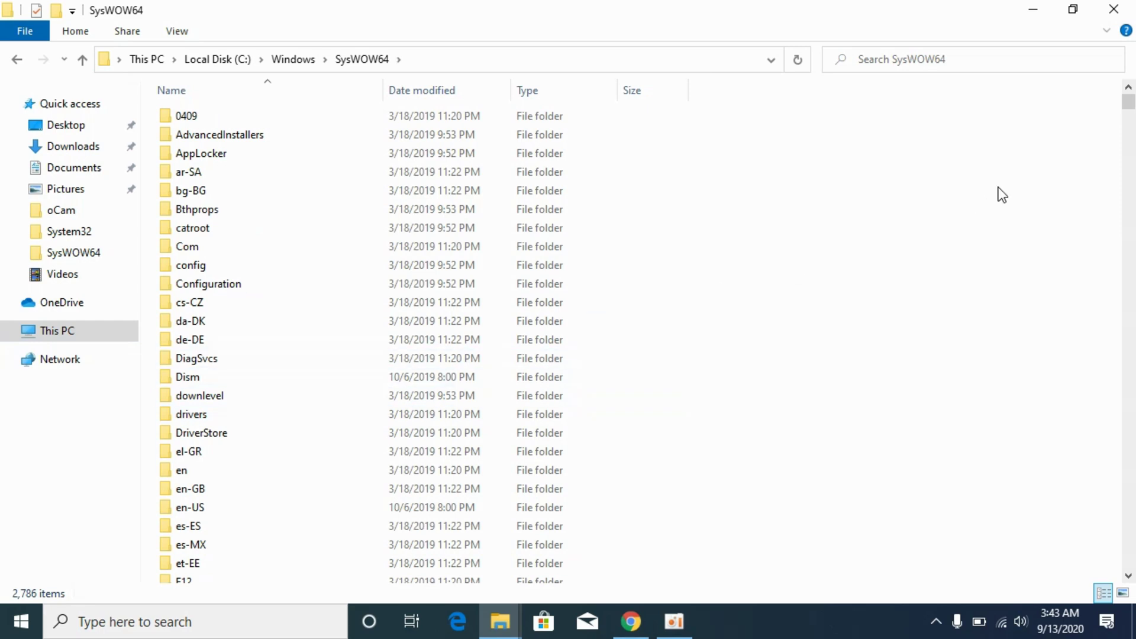
right_click(998, 188)
left_click(998, 284)
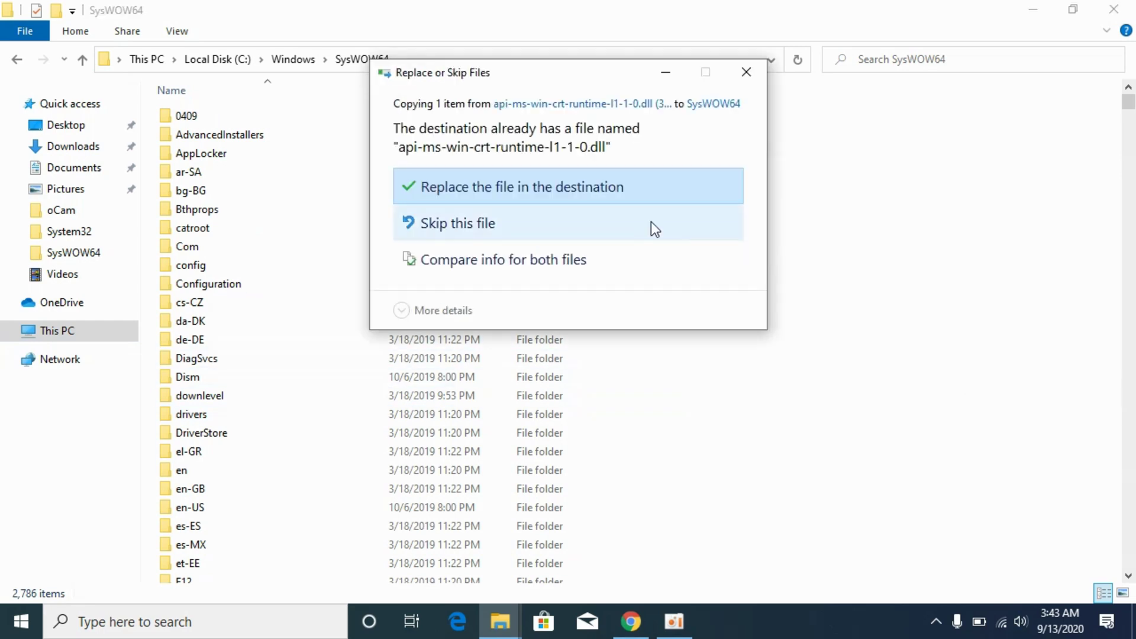
left_click(506, 191)
left_click(506, 191)
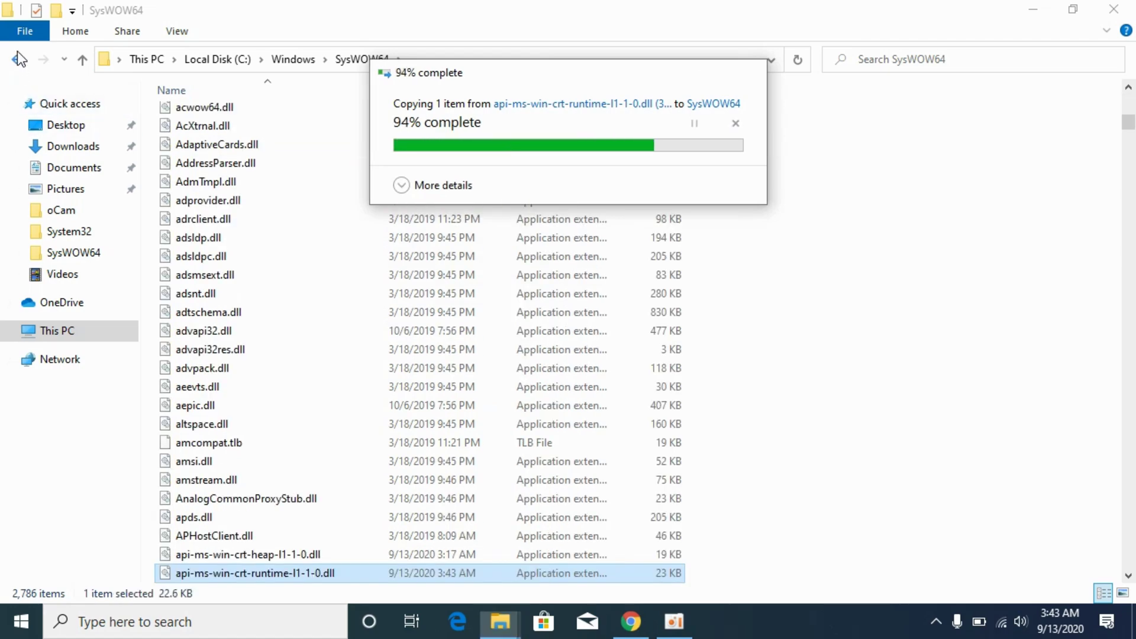
left_click(17, 51)
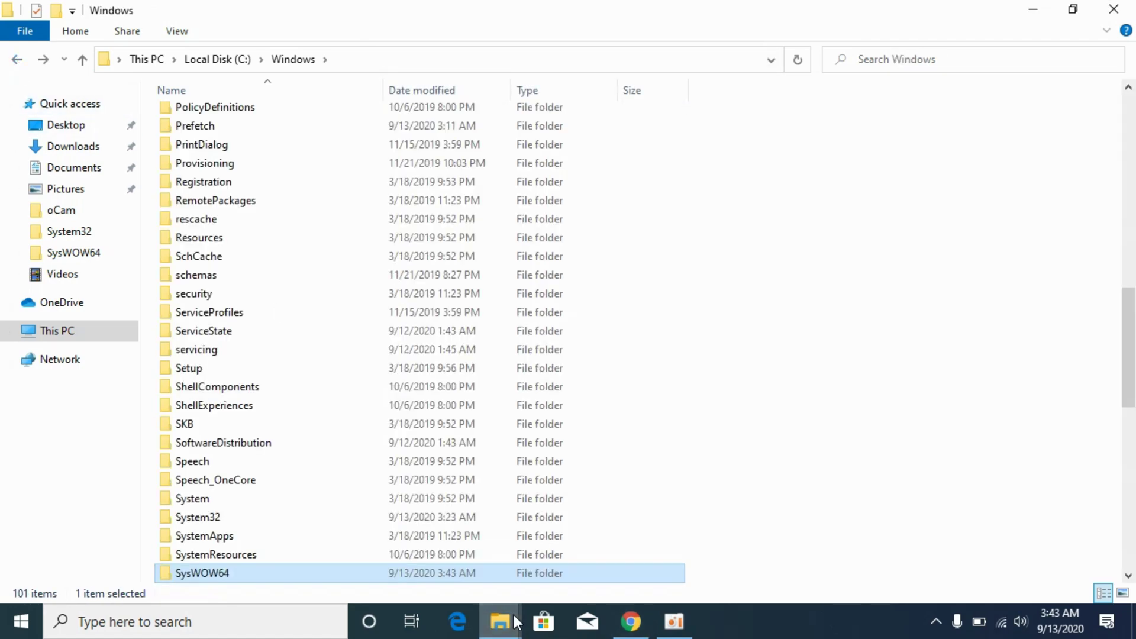
Go back to Downloads and copy the DLL from the 64-bit zip.
mouse_move(500, 621)
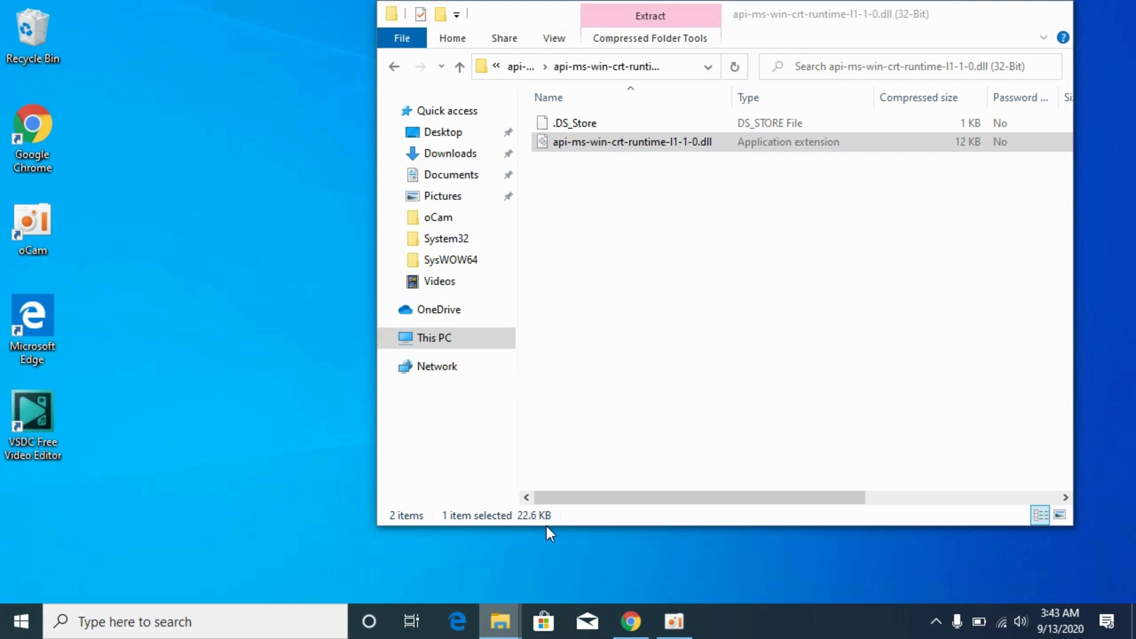
left_click(546, 526)
left_click(391, 66)
left_click(391, 67)
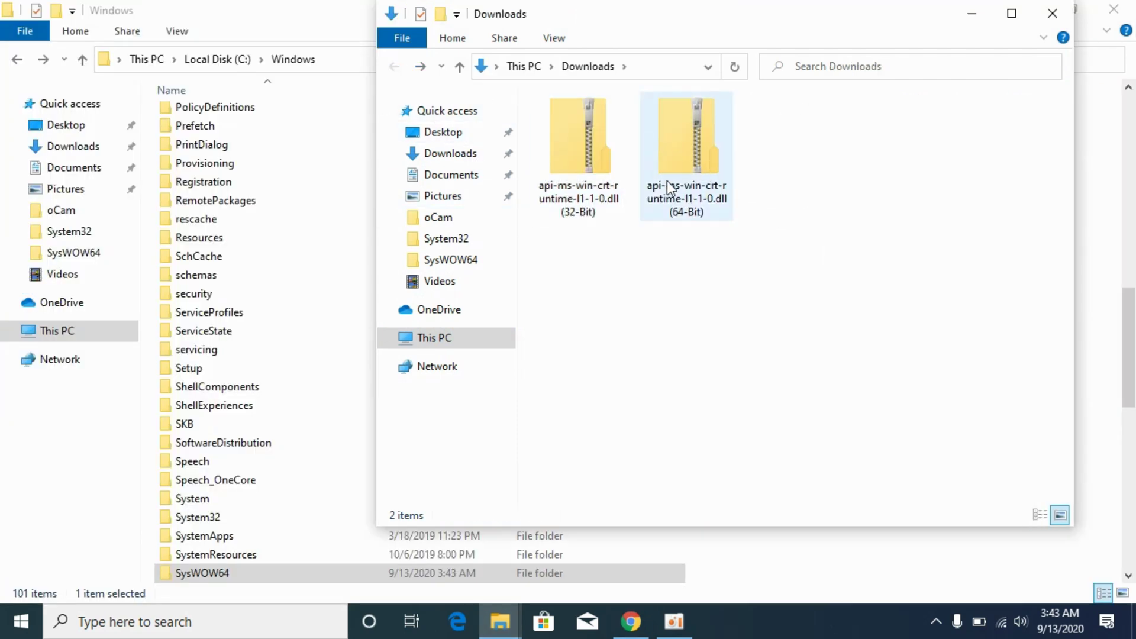
double_click(697, 164)
double_click(610, 144)
right_click(617, 145)
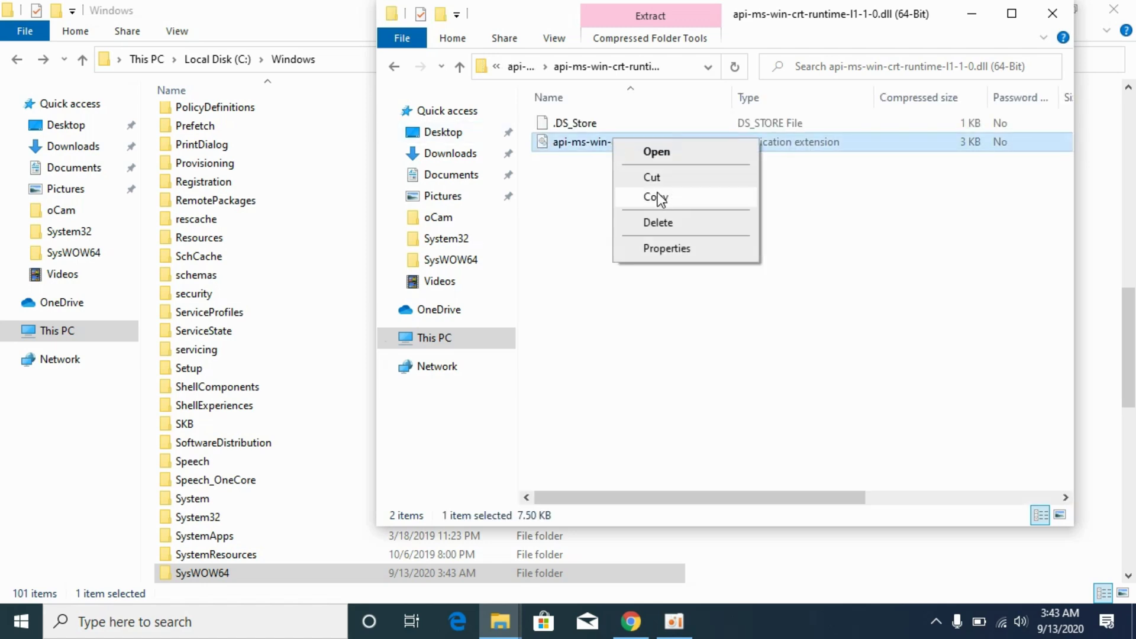
left_click(657, 198)
Paste the 64-bit DLL into C:\Windows\System32 with administrator permission.
left_click(300, 22)
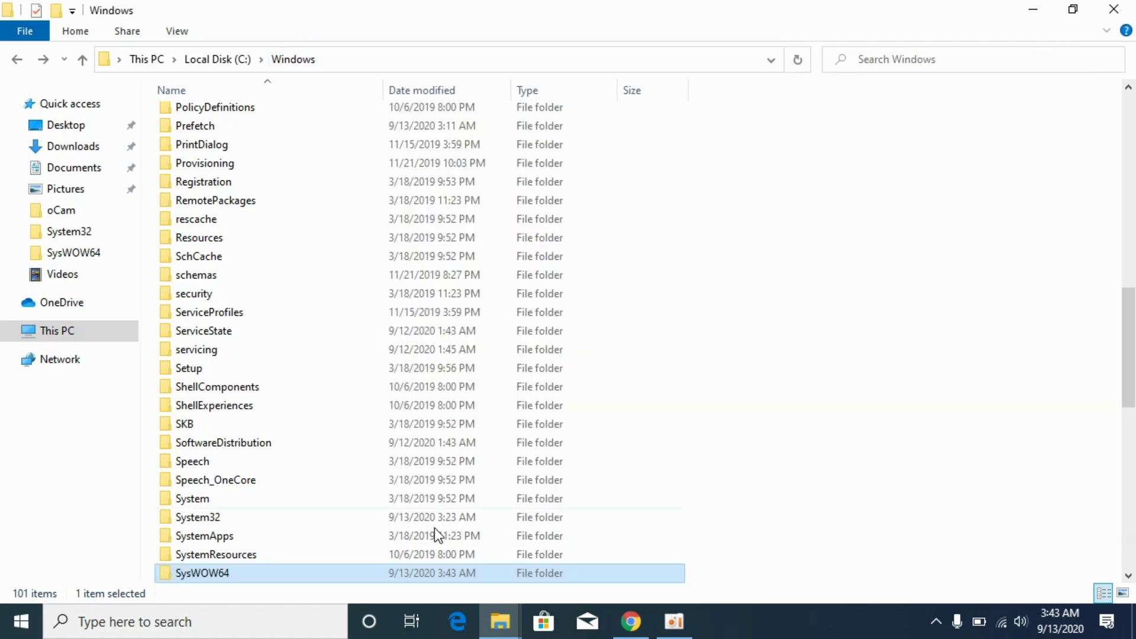
left_click(215, 519)
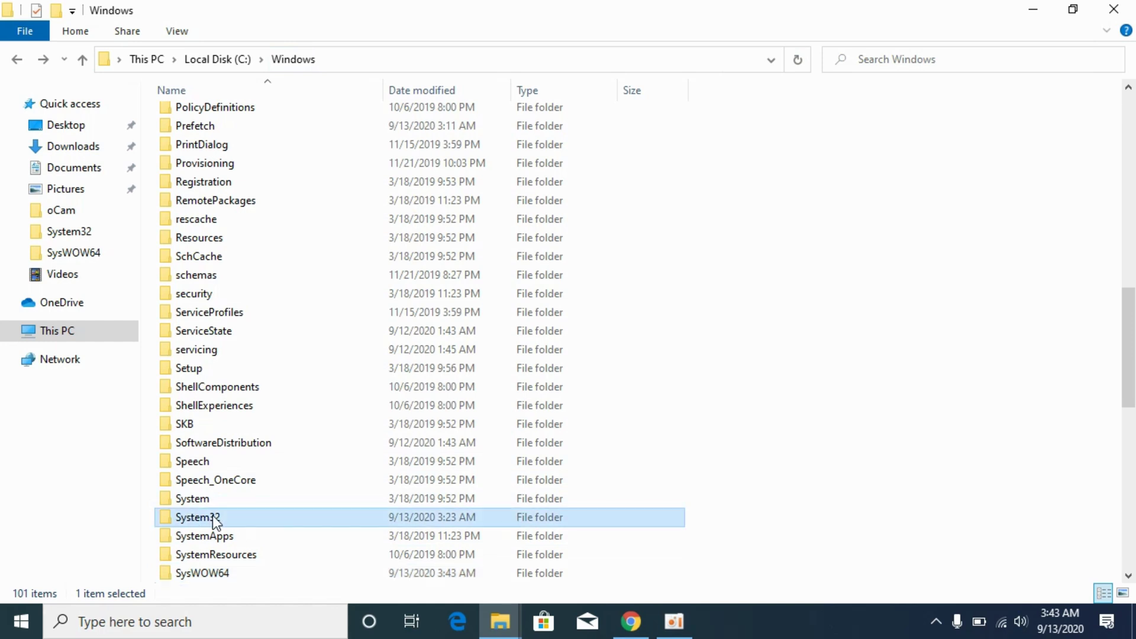
double_click(216, 519)
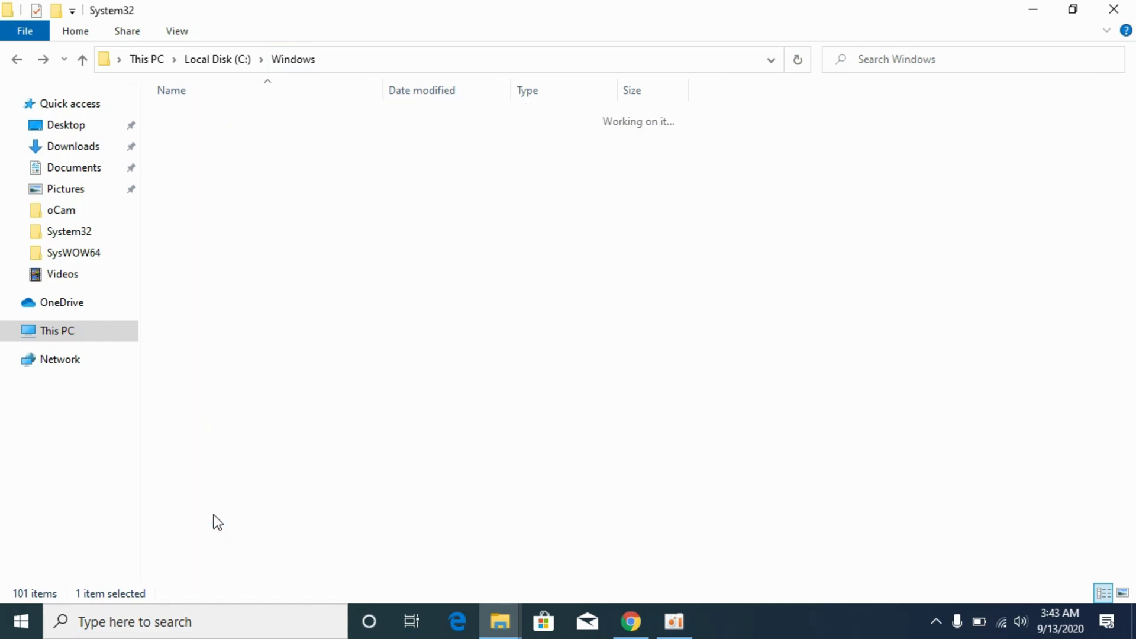
right_click(1000, 194)
left_click(991, 292)
left_click(512, 189)
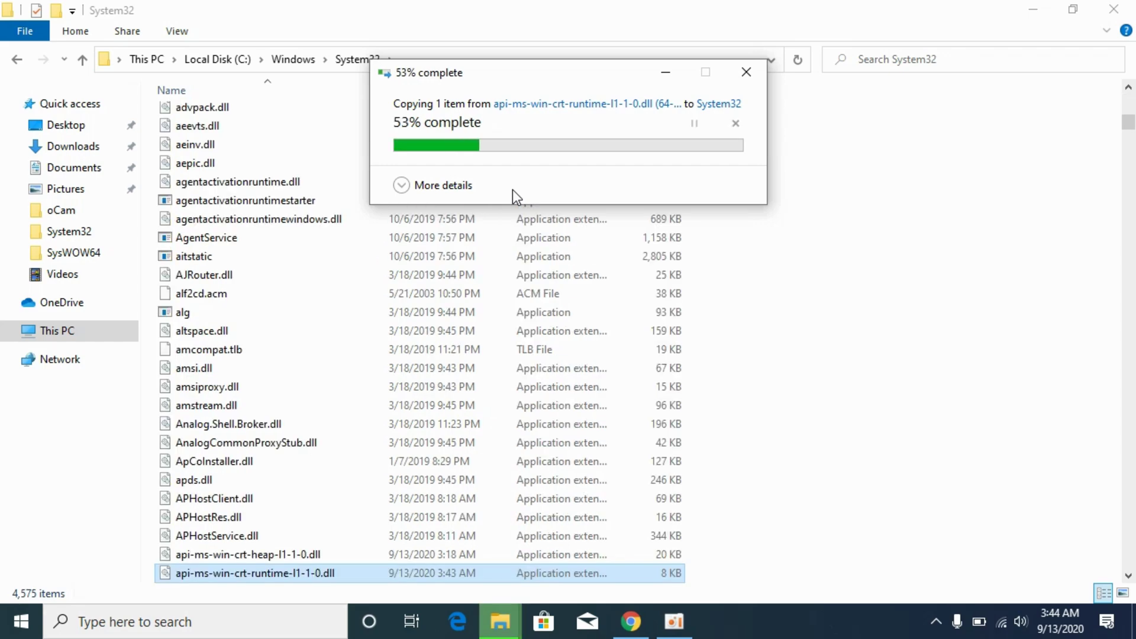
Return to the STS Tutorial page in Chrome and highlight, then deselect, its installation instructions.
left_click(630, 621)
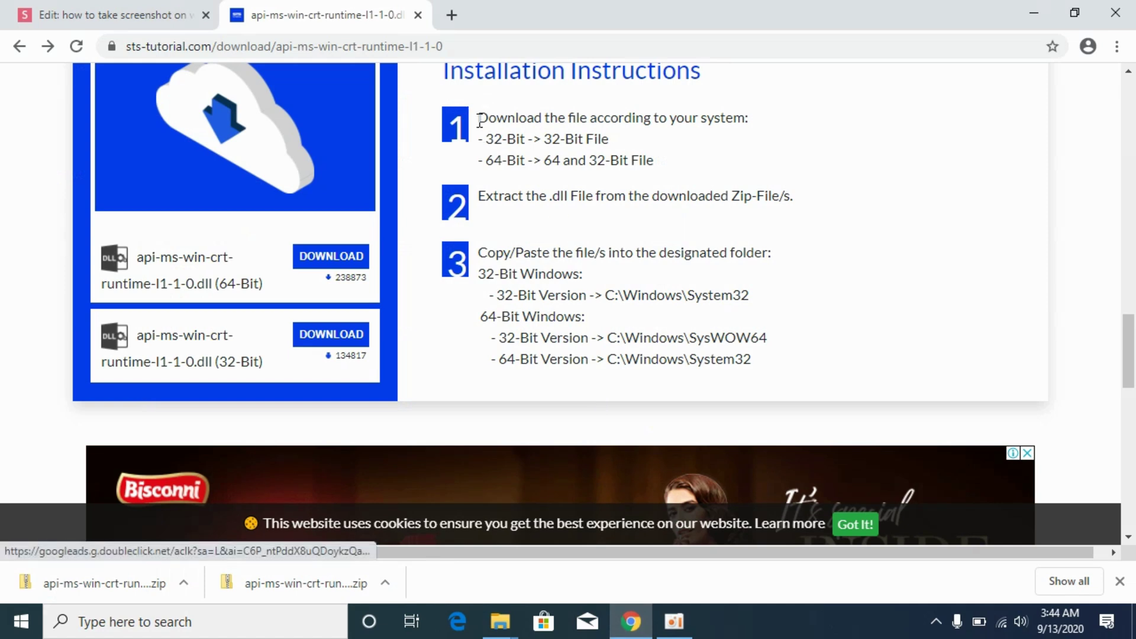
left_click_drag(477, 123, 799, 362)
left_click(880, 292)
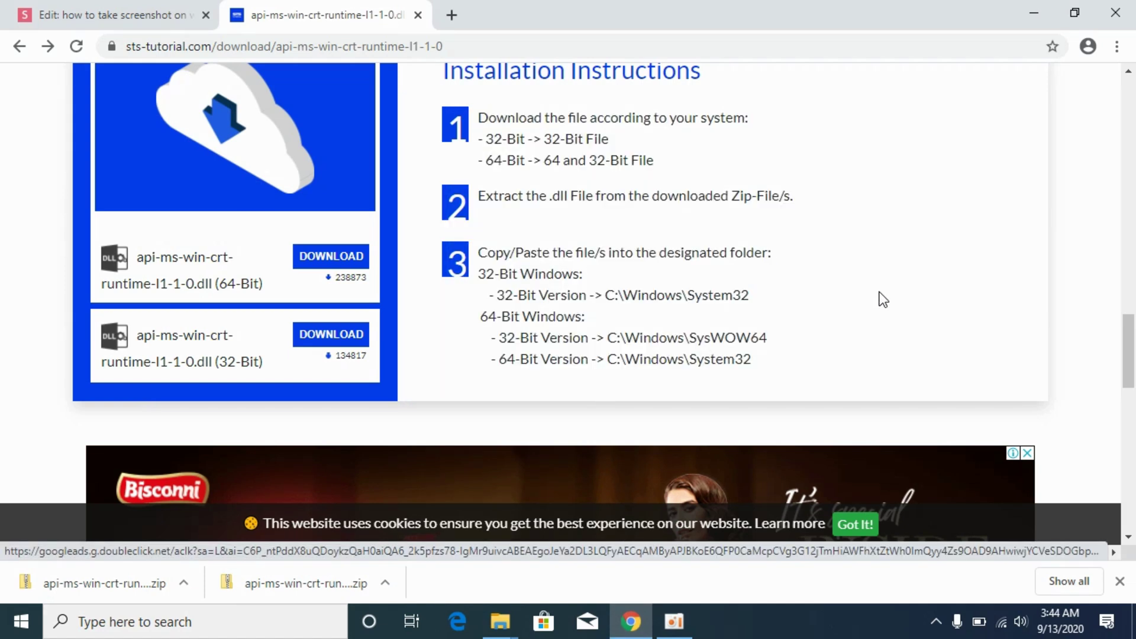